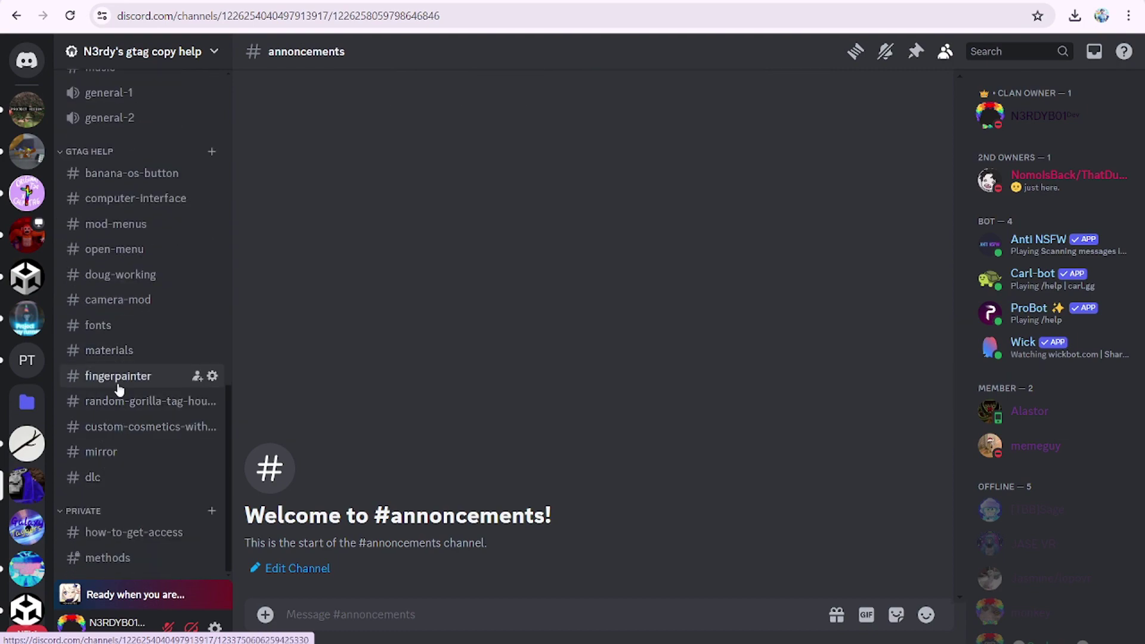
# Open the fingerpainter channel that holds fingerpainter.unitypackage and switch to the GorillaTagNewVisualsCosmetics project in Unity
pyautogui.click(118, 386)
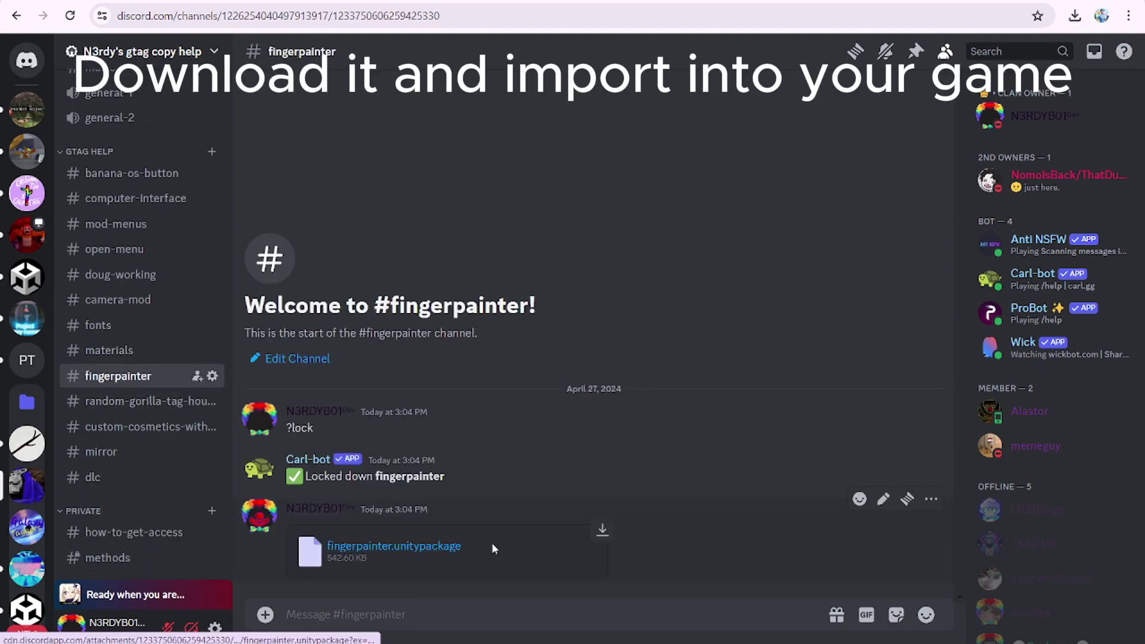
pyautogui.moveTo(715, 641)
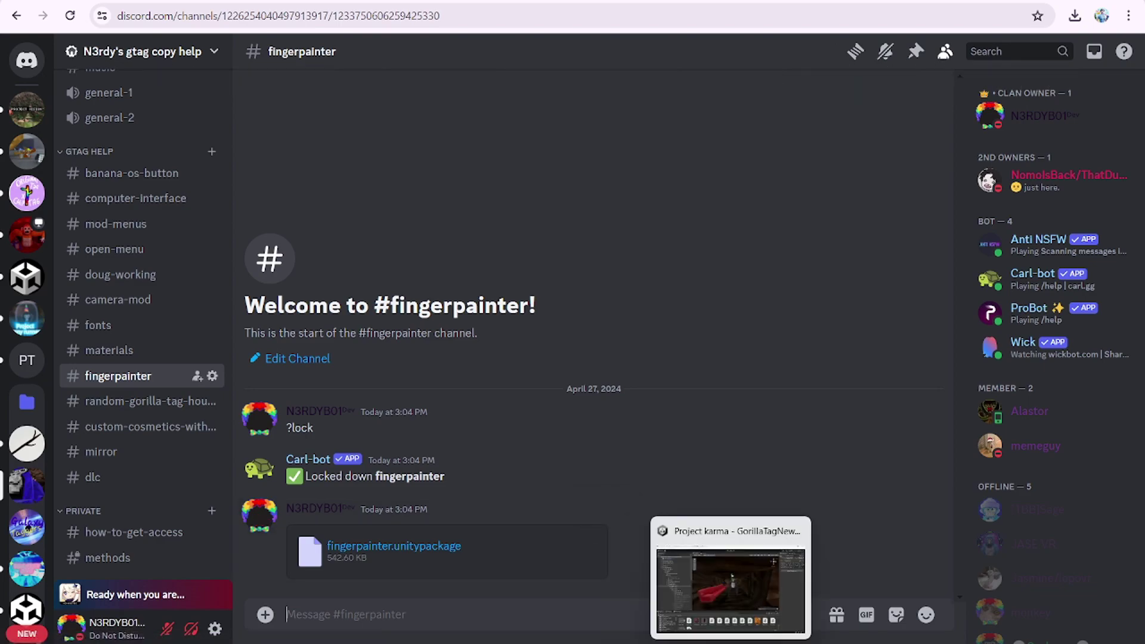
pyautogui.click(731, 587)
# Enlarge the asset browser, find the finger painter prefab in Assets, and place it under the offline gorilla rig's body object
pyautogui.scroll(6, 565, 570)
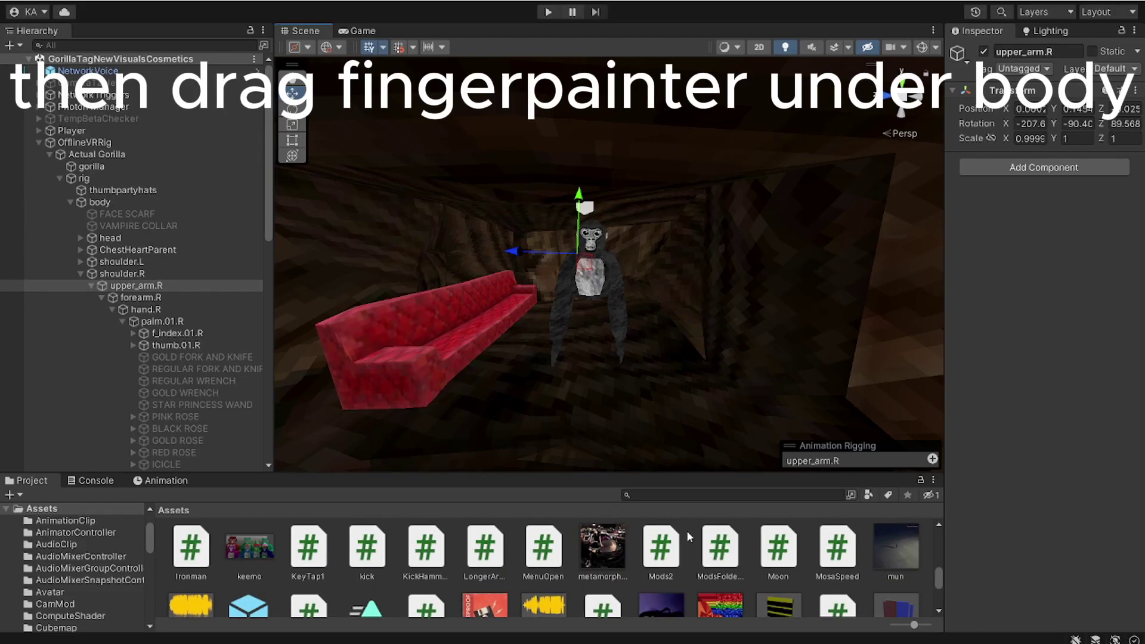
pyautogui.moveTo(607, 473); pyautogui.dragTo(612, 389)
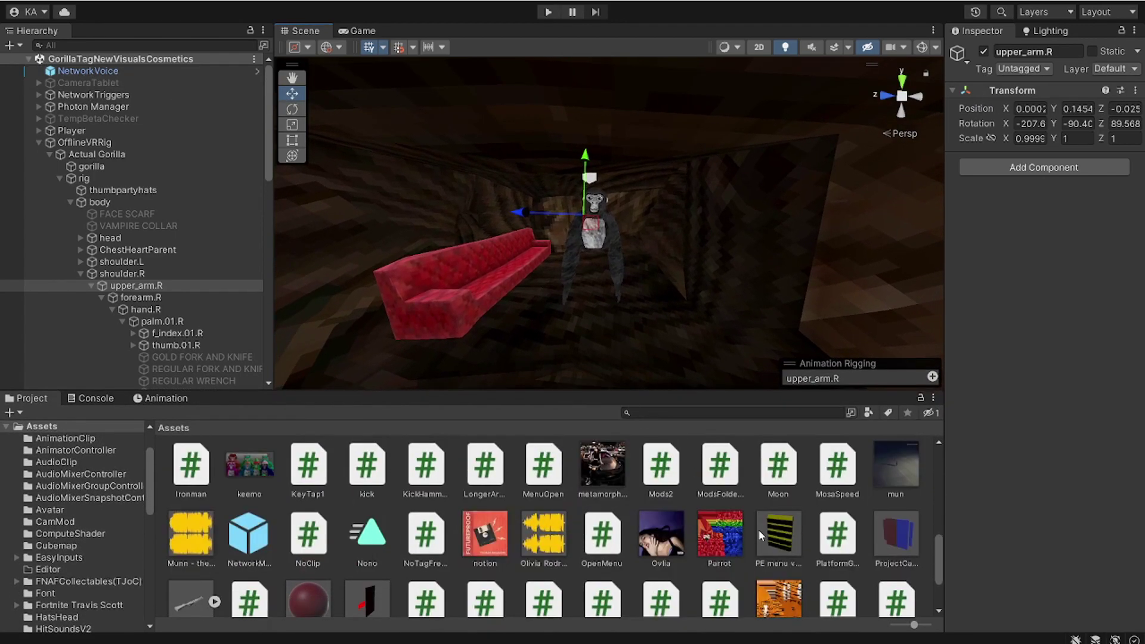
pyautogui.scroll(5, 758, 530)
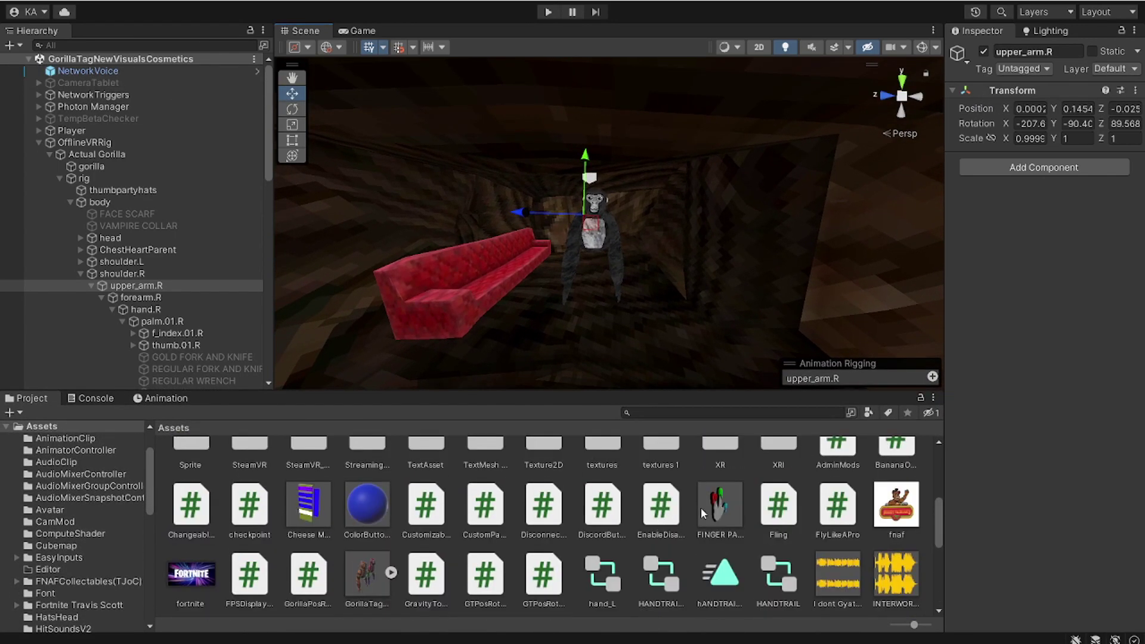
pyautogui.press('w')
pyautogui.moveTo(568, 286); pyautogui.dragTo(524, 244, button='right')
pyautogui.press('s')
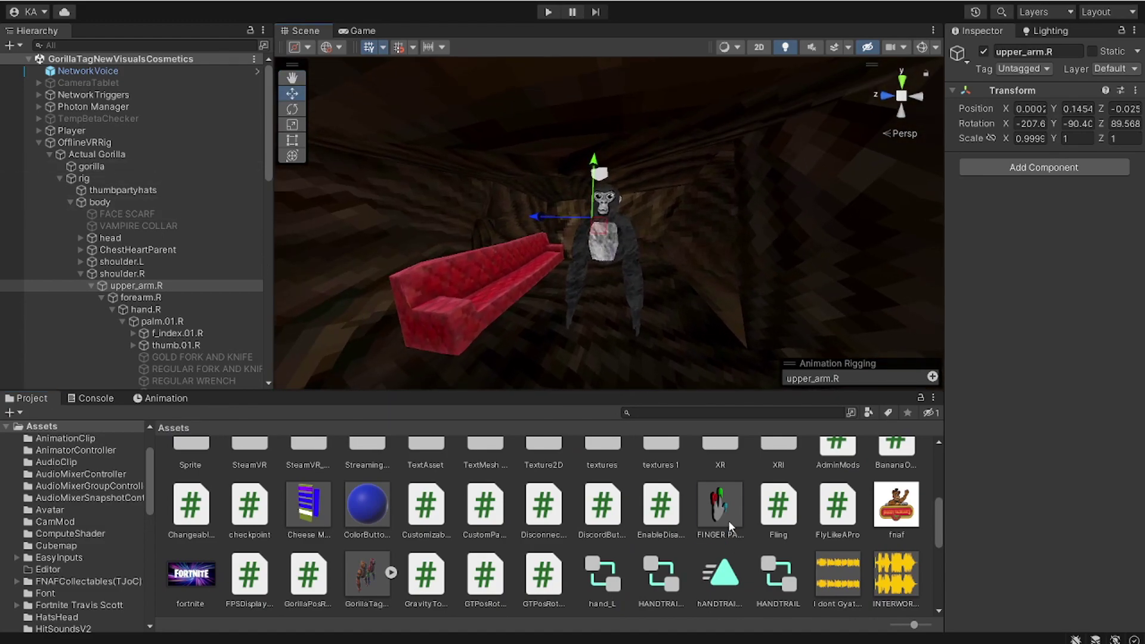
pyautogui.moveTo(728, 519)
pyautogui.mouseDown()
pyautogui.moveTo(91, 199)
pyautogui.moveTo(100, 203)
pyautogui.mouseUp()
# Move the finger painter badge outward onto the gorilla's chest, to about Z 0.1234
pyautogui.press('f')
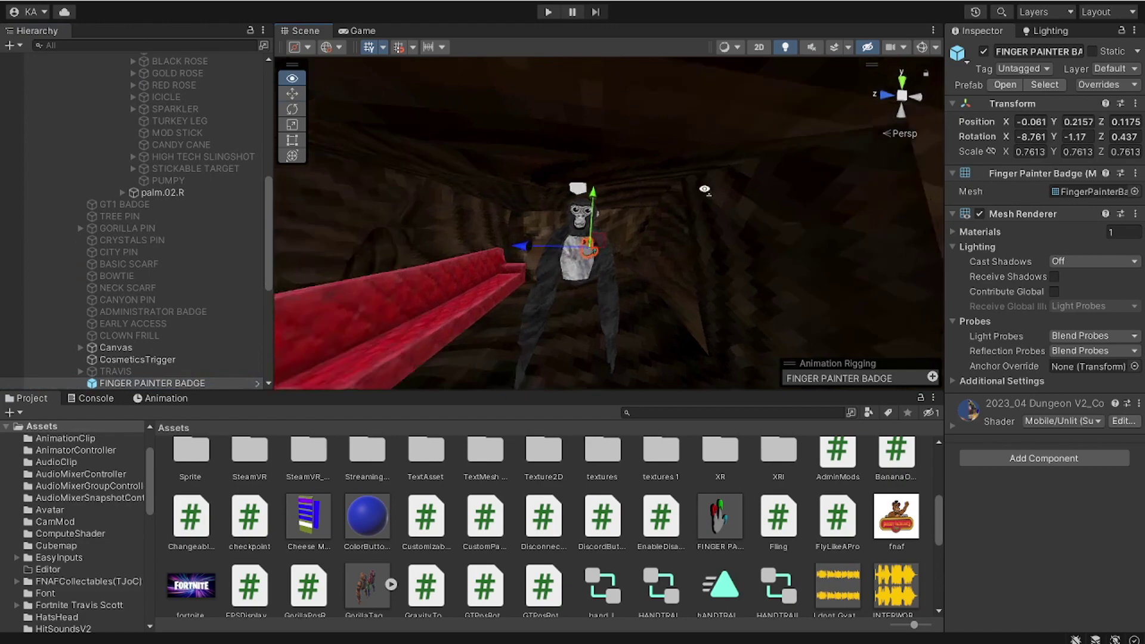
pyautogui.scroll(1, 656, 250)
pyautogui.keyDown('alt'); pyautogui.moveTo(647, 247); pyautogui.dragTo(566, 250); pyautogui.keyUp('alt')
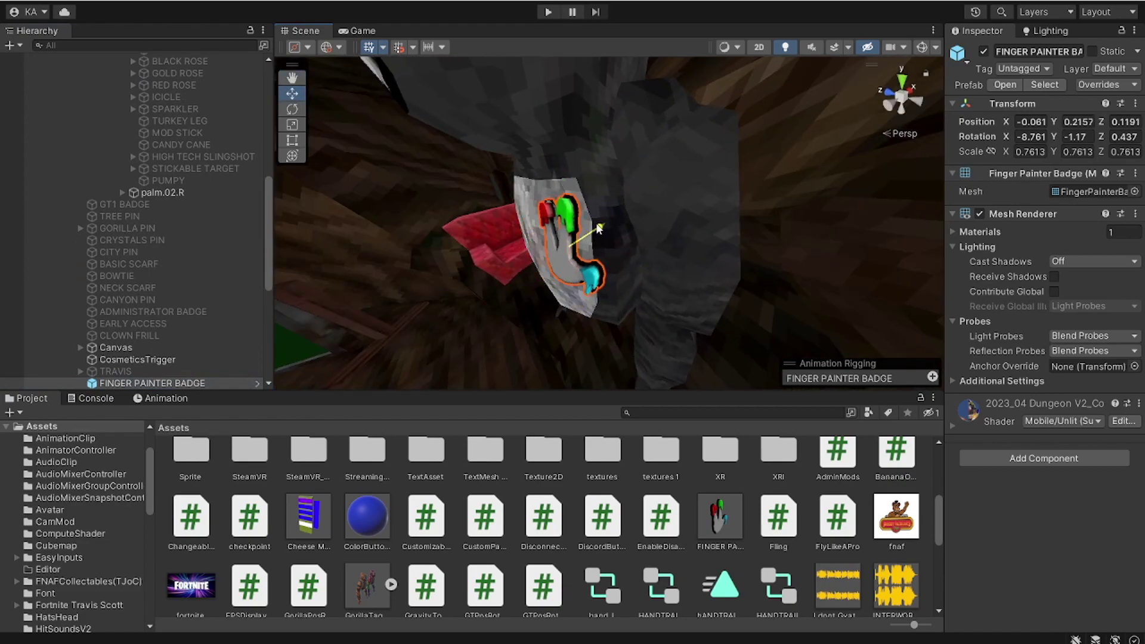
pyautogui.keyDown('alt'); pyautogui.moveTo(594, 229); pyautogui.dragTo(721, 143); pyautogui.keyUp('alt')
pyautogui.scroll(-3, 721, 143)
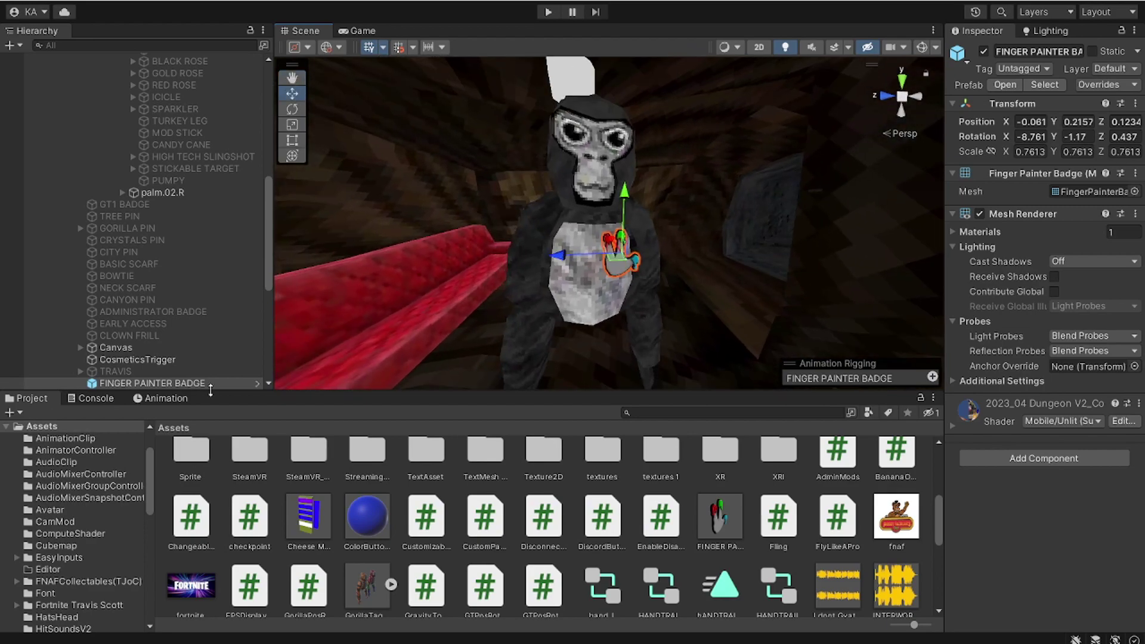
# Unpack the FINGER PAINTER BADGE prefab completely
pyautogui.rightClick(205, 383)
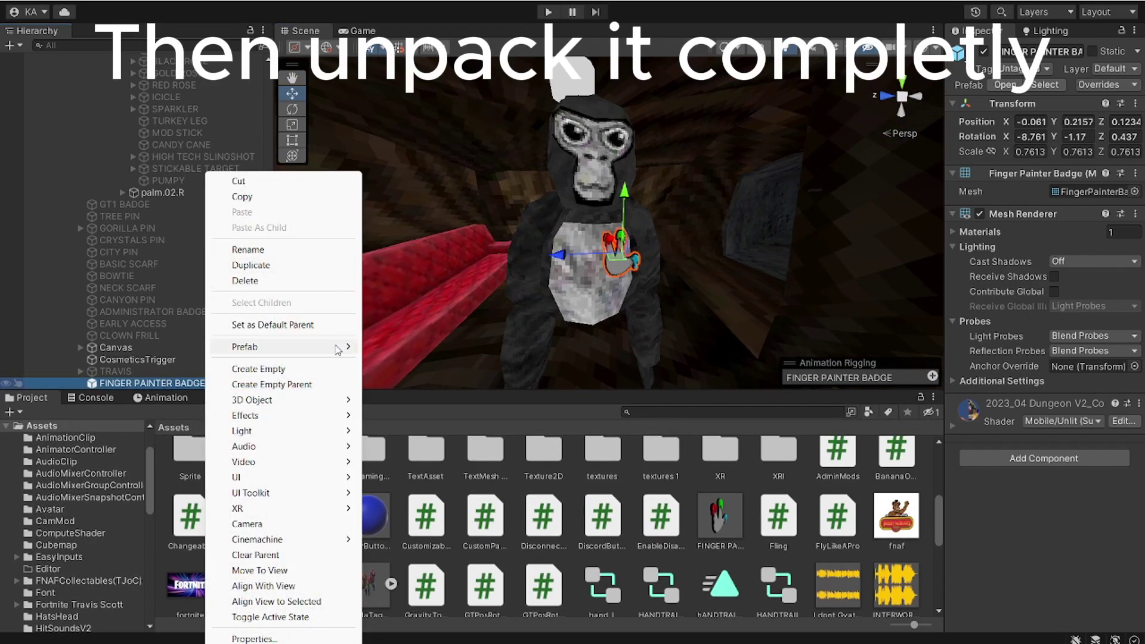
pyautogui.moveTo(338, 349)
pyautogui.click(420, 425)
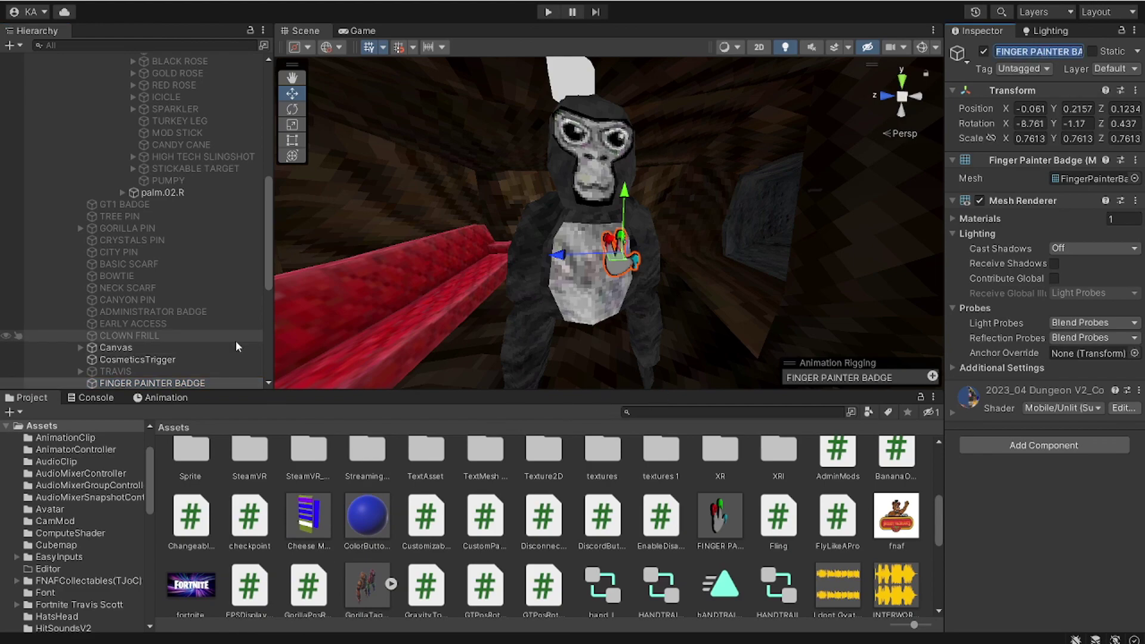
# Select Actual Gorilla under OfflineVRRig and locate the Cosmetics list of its VR Rig script
pyautogui.scroll(15, 235, 341)
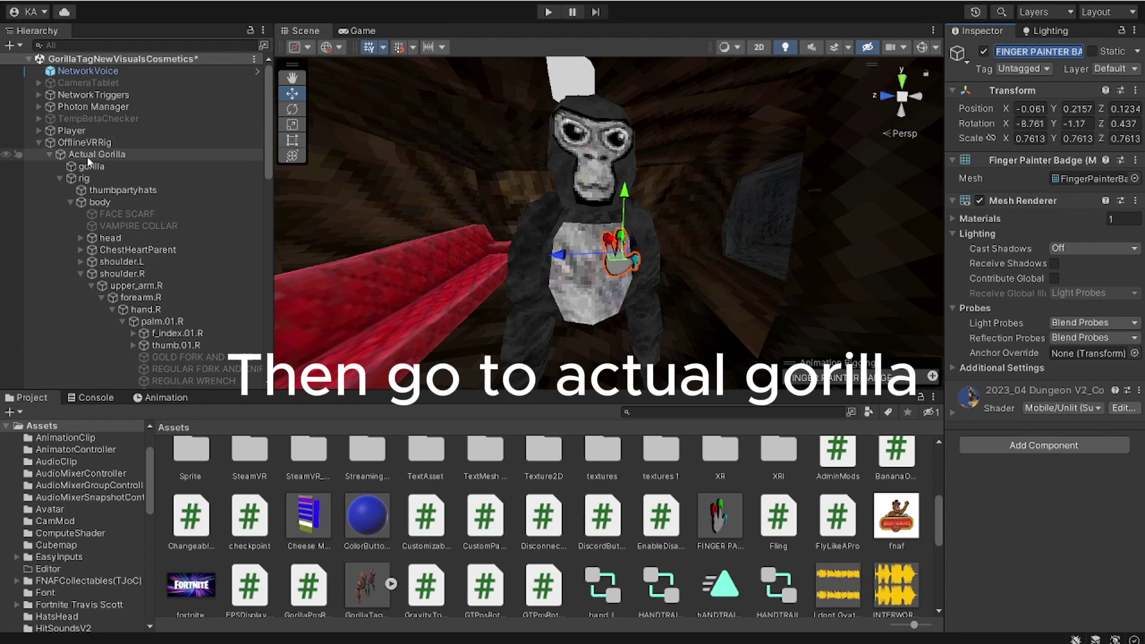
pyautogui.click(87, 155)
pyautogui.scroll(-15, 233, 236)
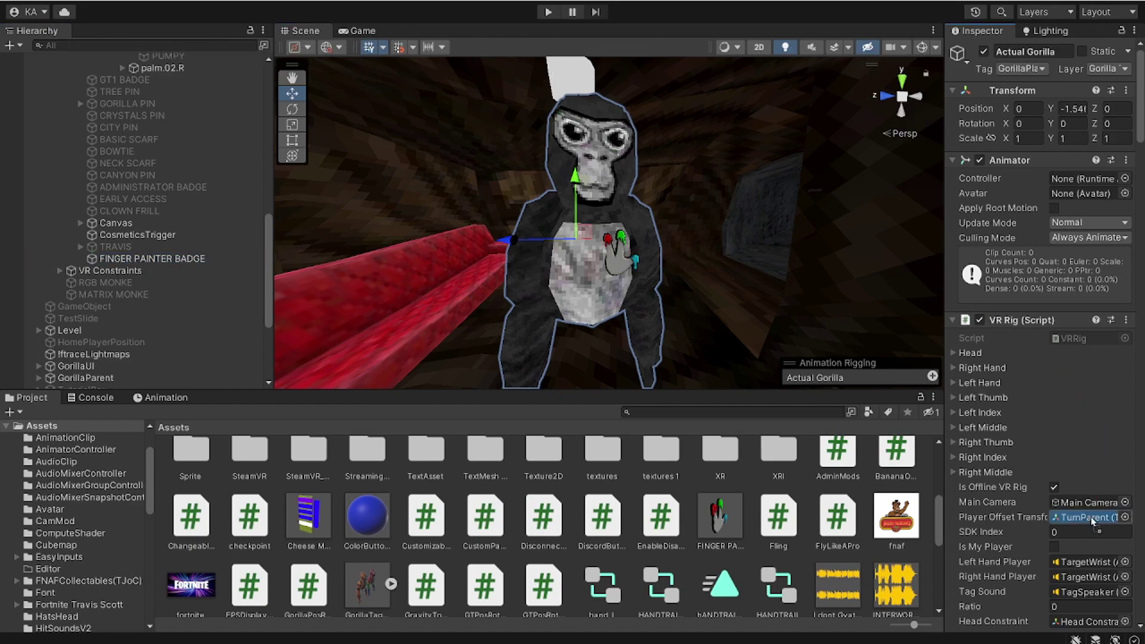
pyautogui.scroll(-15, 1059, 376)
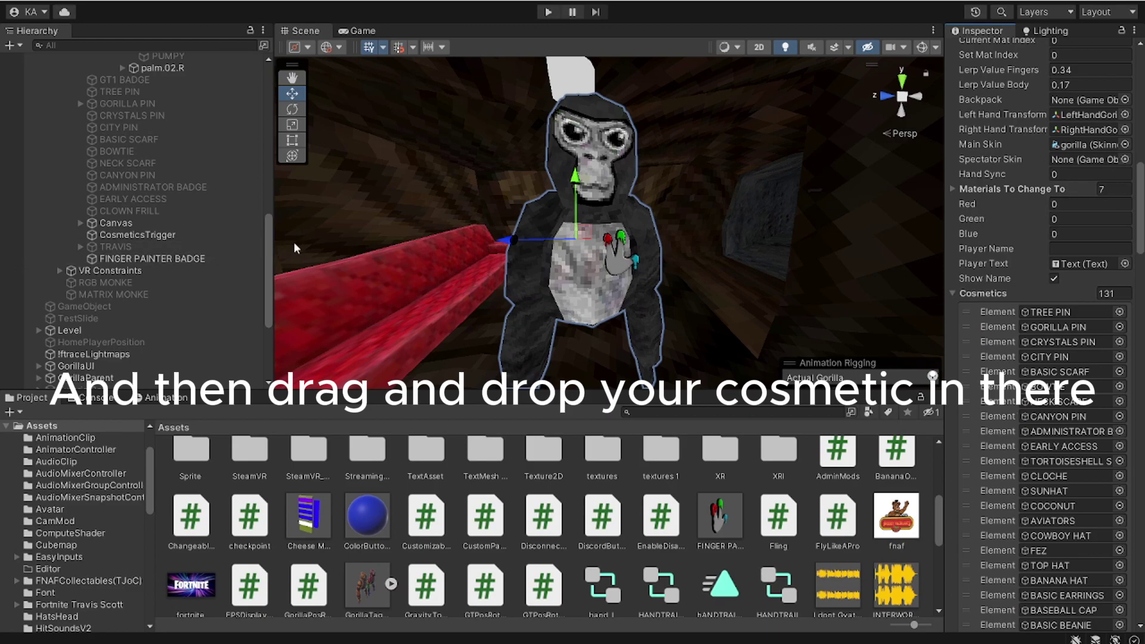
# Select the finger painter badge on the gorilla's chest and shift it sideways to about X -0.065
pyautogui.scroll(5, 608, 258)
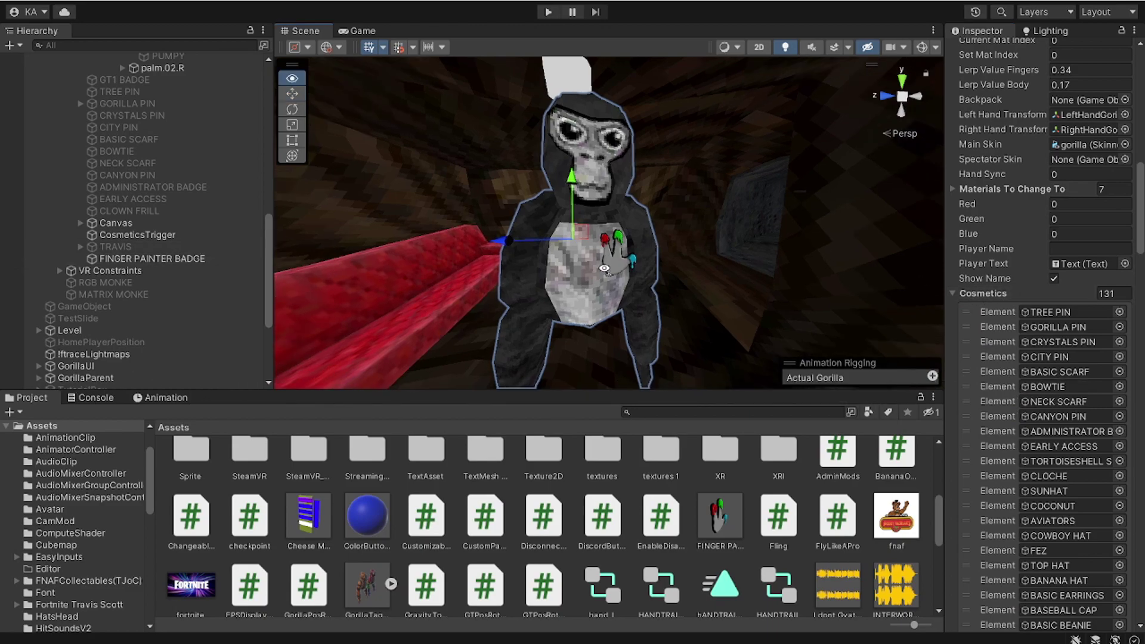
pyautogui.click(583, 294)
pyautogui.moveTo(578, 298)
pyautogui.keyDown('alt'); pyautogui.mouseDown()
pyautogui.moveTo(450, 319)
pyautogui.moveTo(678, 250)
pyautogui.moveTo(678, 209)
pyautogui.moveTo(660, 207)
pyautogui.mouseUp(); pyautogui.keyUp('alt')
pyautogui.scroll(6, 666, 221)
pyautogui.scroll(5, 666, 221)
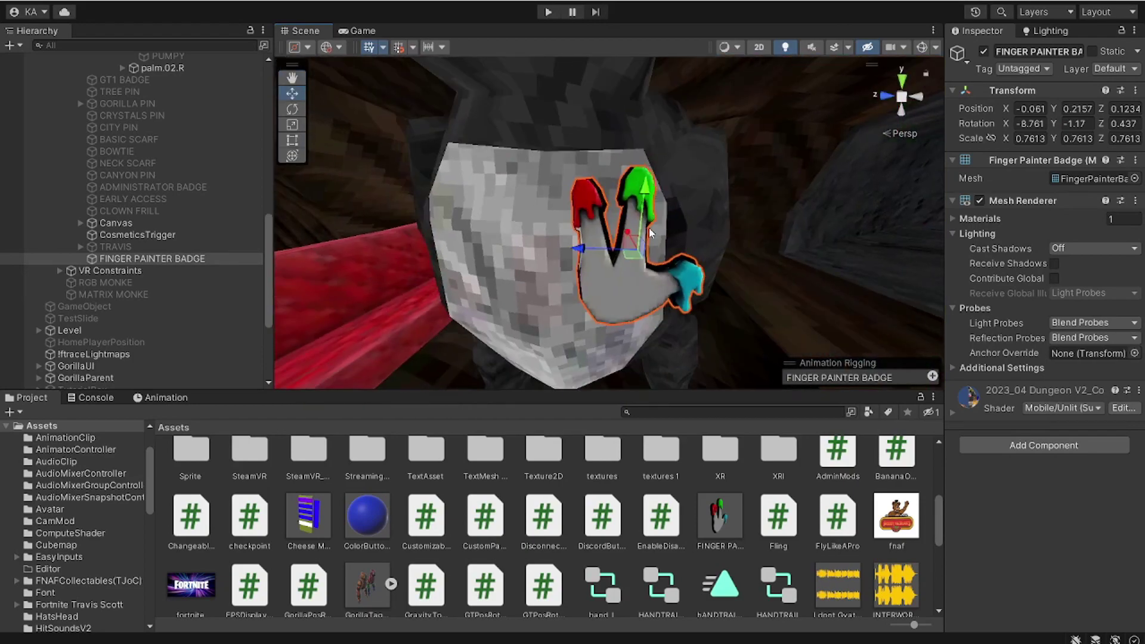
pyautogui.scroll(3, 584, 254)
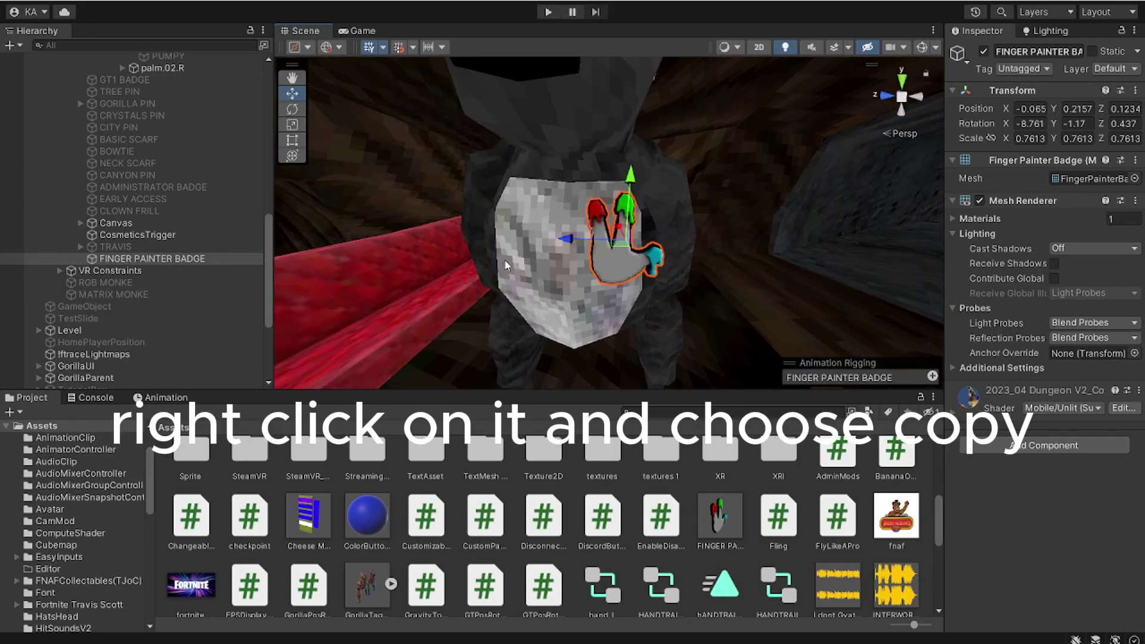
# Copy FINGER PAINTER BADGE and select the hat on the wardrobe's first display head to reveal Head Model Left
pyautogui.rightClick(115, 259)
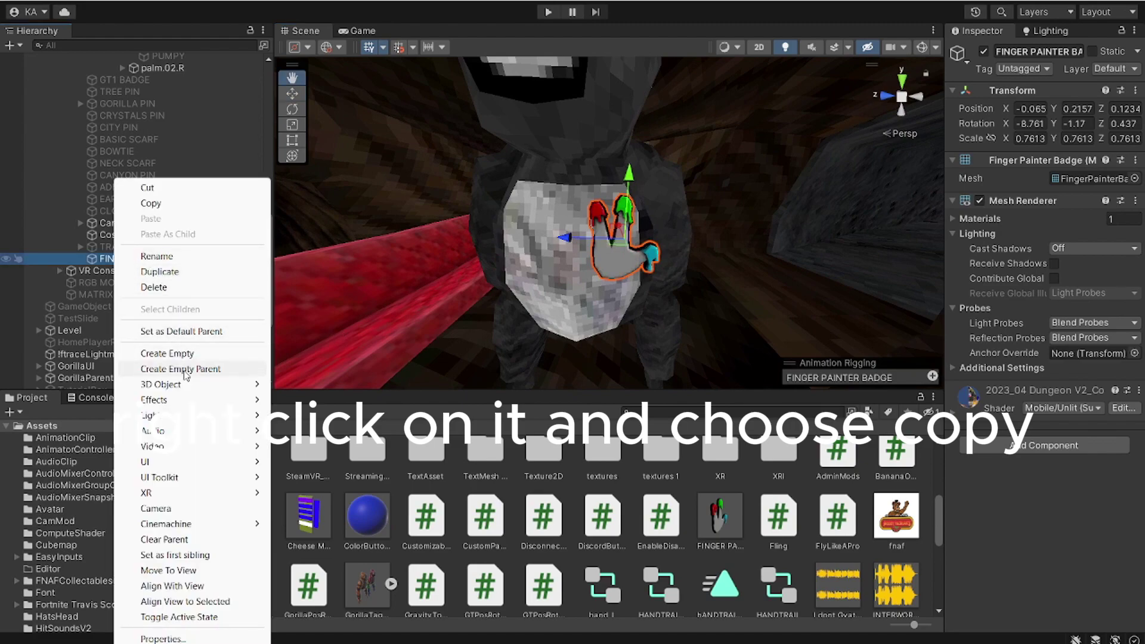
pyautogui.click(170, 206)
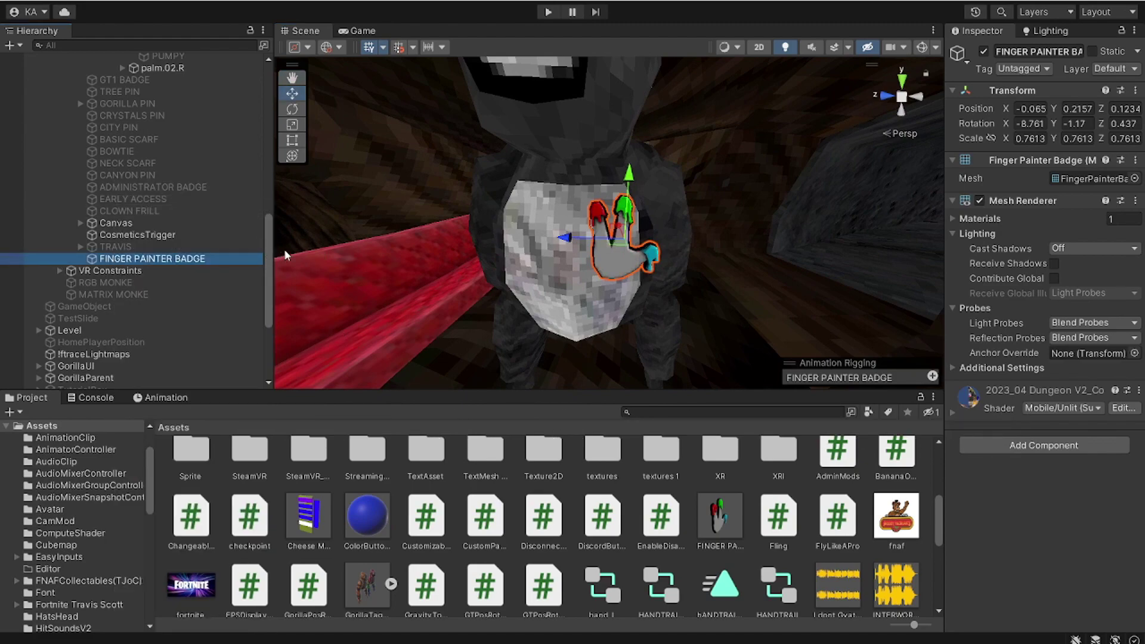
pyautogui.press('w')
pyautogui.moveTo(361, 258); pyautogui.dragTo(664, 243, button='right')
pyautogui.press('w')
pyautogui.press('s')
pyautogui.click(696, 256)
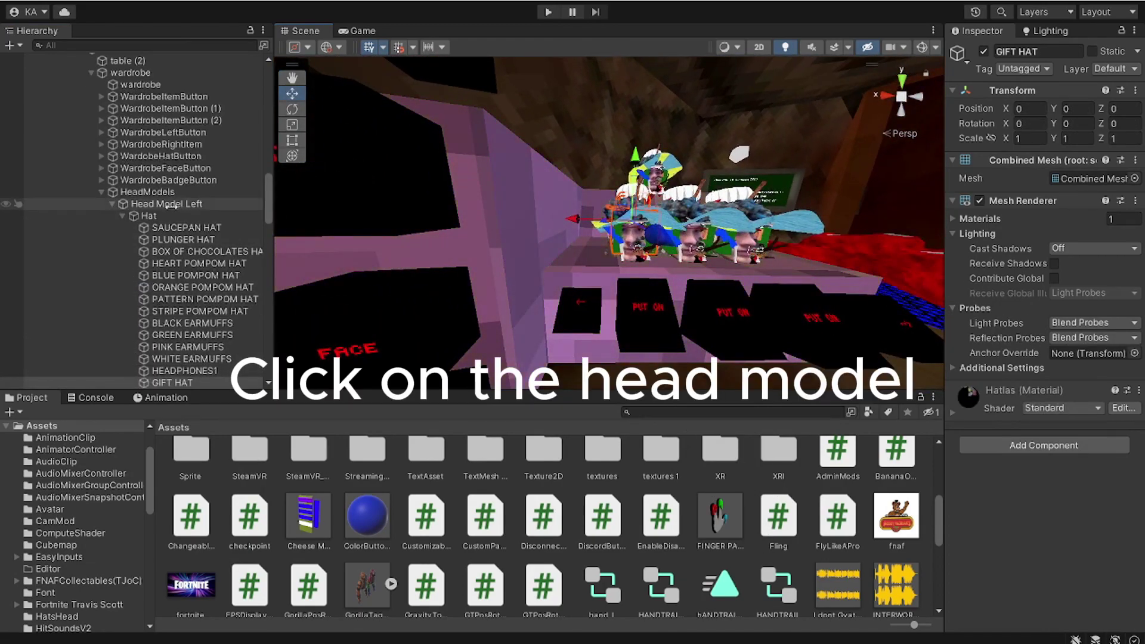
# Paste the copied badge as a child of the Badge object under Head Model Left
pyautogui.click(123, 216)
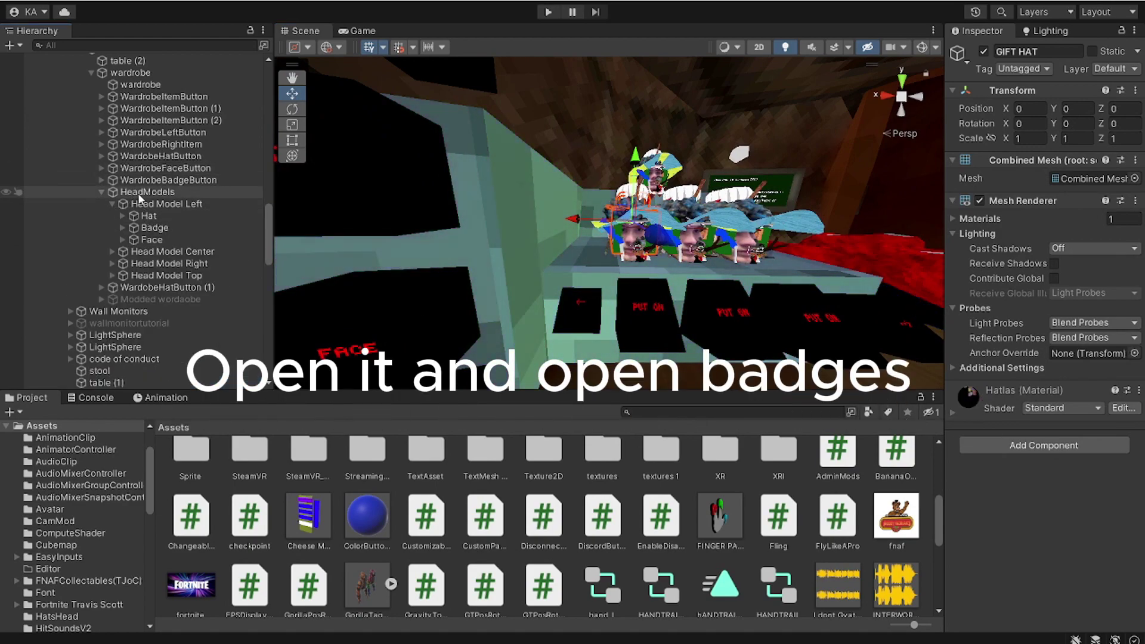
pyautogui.click(122, 227)
pyautogui.rightClick(145, 230)
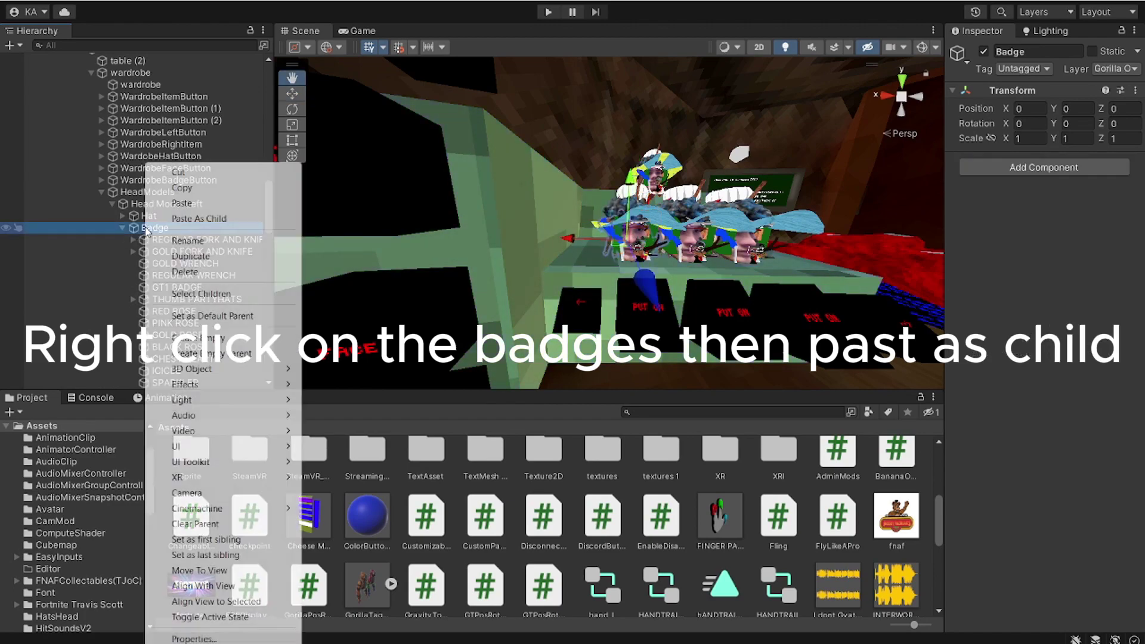
pyautogui.click(199, 218)
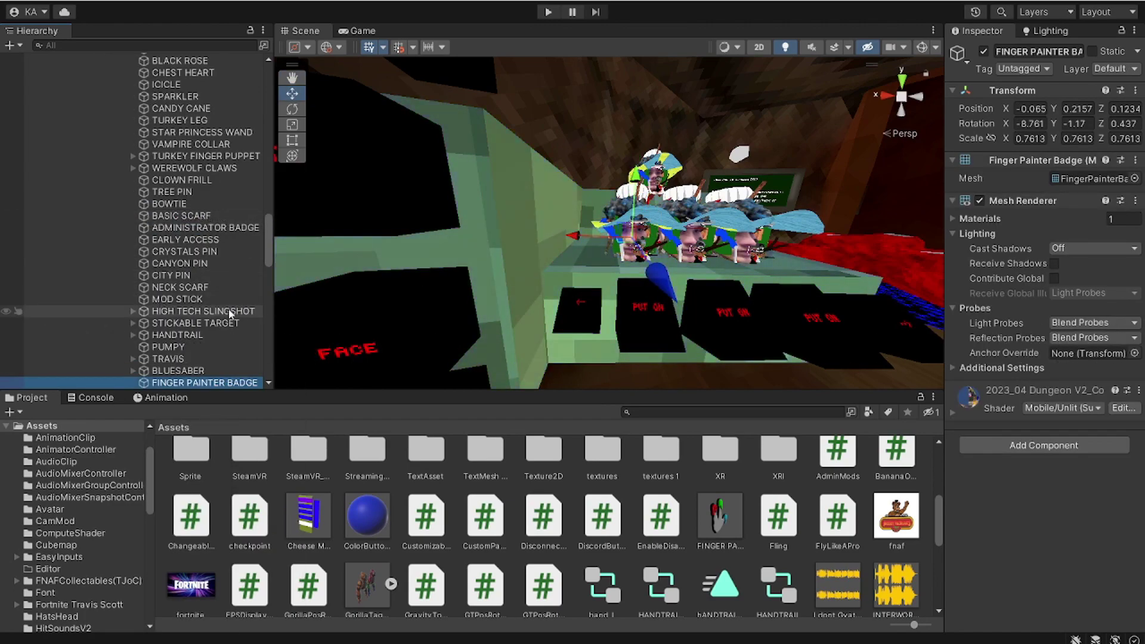
# Disable everything from Hat through Face under Head Model Left, except the Badge parent and FINGER PAINTER BADGE
pyautogui.scroll(-1, 228, 313)
pyautogui.click(161, 350)
pyautogui.scroll(6, 179, 292)
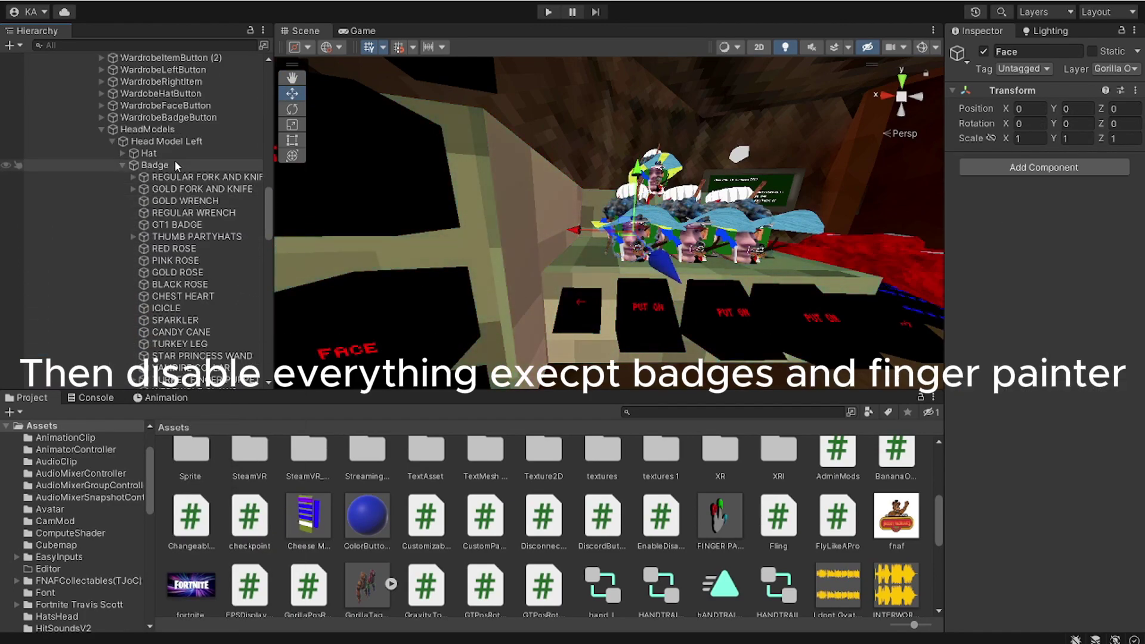
pyautogui.keyDown('shift'); pyautogui.click(155, 154); pyautogui.keyUp('shift')
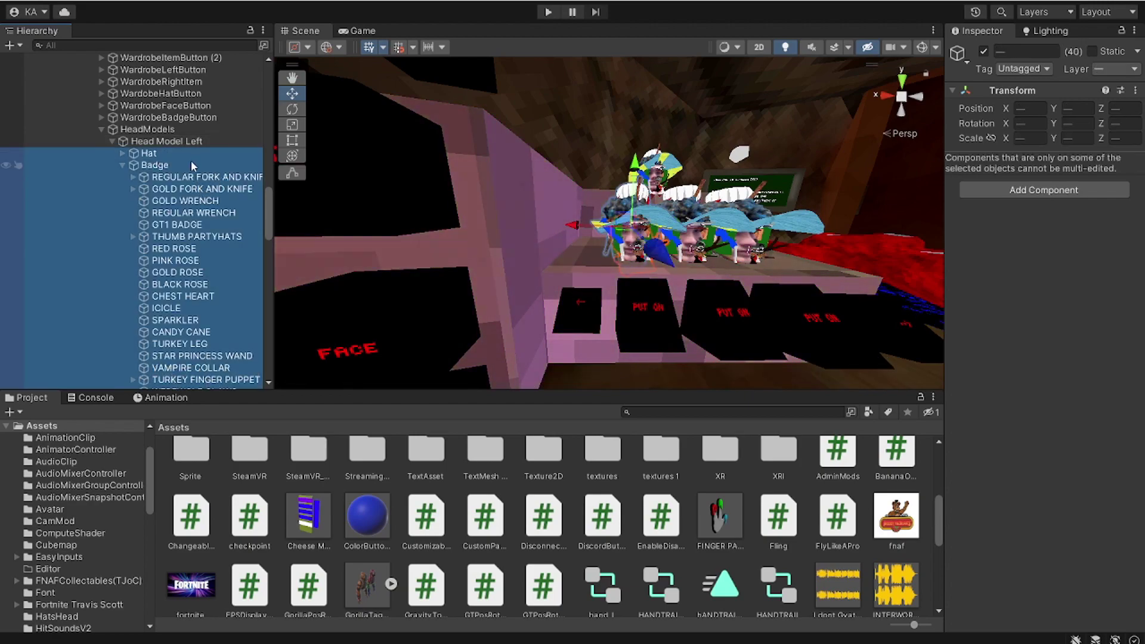
pyautogui.scroll(-9, 167, 268)
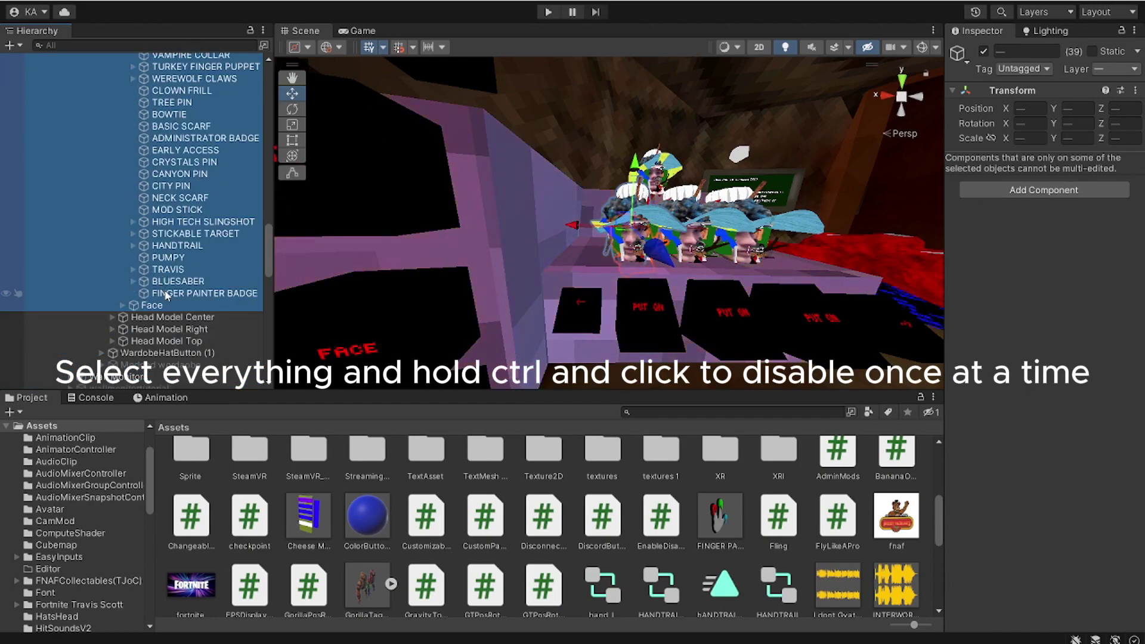
pyautogui.click(984, 51)
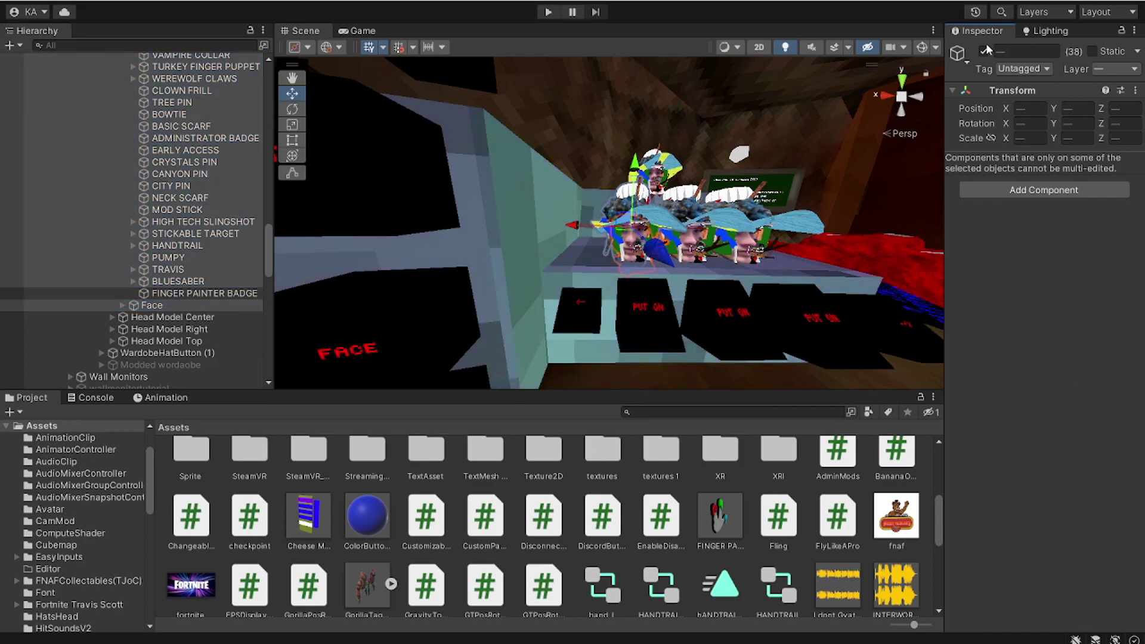
# Move the pasted finger painter badge down to the base of the display head, at about X -0.047, Y -0.173, Z 0.123
pyautogui.moveTo(334, 316)
pyautogui.mouseDown(button='right')
pyautogui.moveTo(352, 304)
pyautogui.moveTo(322, 307)
pyautogui.mouseUp(button='right')
pyautogui.press('w')
pyautogui.press('s')
pyautogui.click(182, 293)
pyautogui.scroll(5, 542, 244)
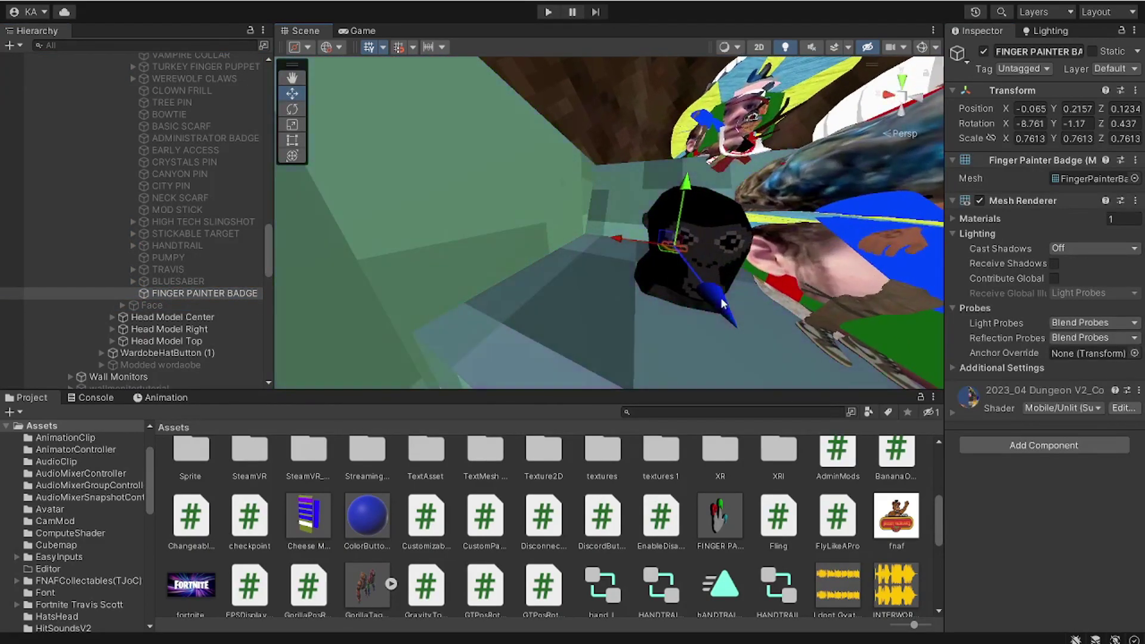
pyautogui.moveTo(729, 318); pyautogui.dragTo(739, 438)
pyautogui.press('s')
pyautogui.moveTo(656, 268); pyautogui.dragTo(697, 292, button='right')
pyautogui.press('w')
# Rotate the pasted badge upright against the display head, to about 92, -86.9 and -89.3 degrees
pyautogui.press('e')
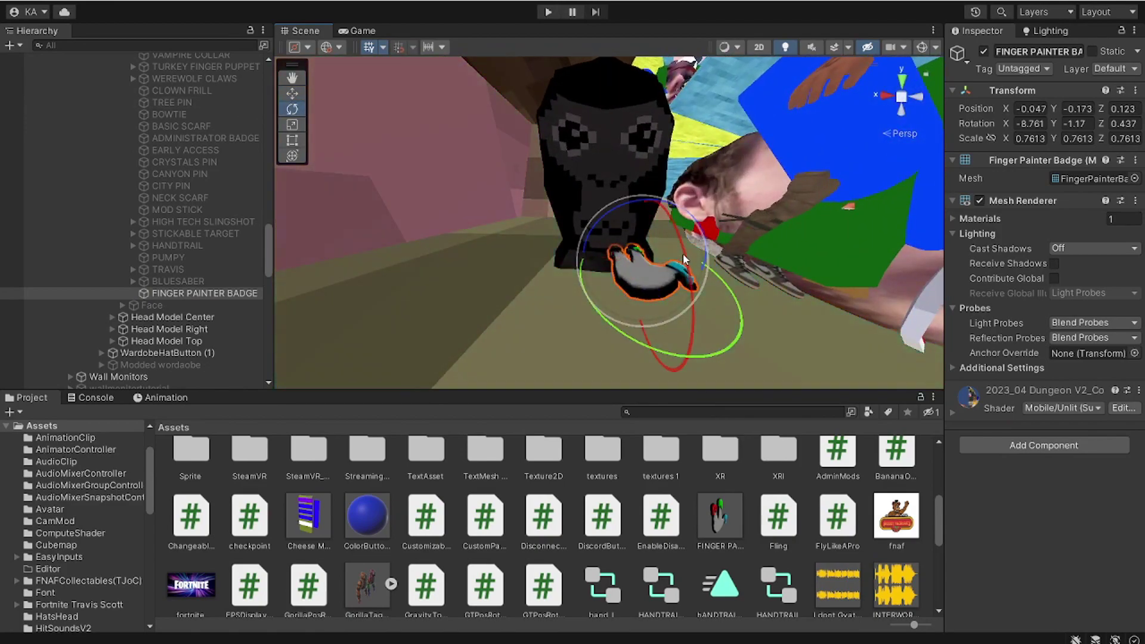
pyautogui.moveTo(684, 253); pyautogui.dragTo(662, 262)
pyautogui.press('s')
pyautogui.moveTo(662, 262); pyautogui.dragTo(620, 203, button='right')
pyautogui.press('w')
pyautogui.moveTo(620, 201)
pyautogui.mouseDown()
pyautogui.moveTo(618, 218)
pyautogui.moveTo(614, 186)
pyautogui.mouseUp()
pyautogui.press('w')
# Scale the badge to about 0.6267 and fit it against the display head at about X -0.051, Y -0.092, Z 0.066
pyautogui.keyDown('alt'); pyautogui.moveTo(532, 192); pyautogui.dragTo(565, 220); pyautogui.keyUp('alt')
pyautogui.click(291, 124)
pyautogui.hotkey('ctrl', 'z')
pyautogui.press('w')
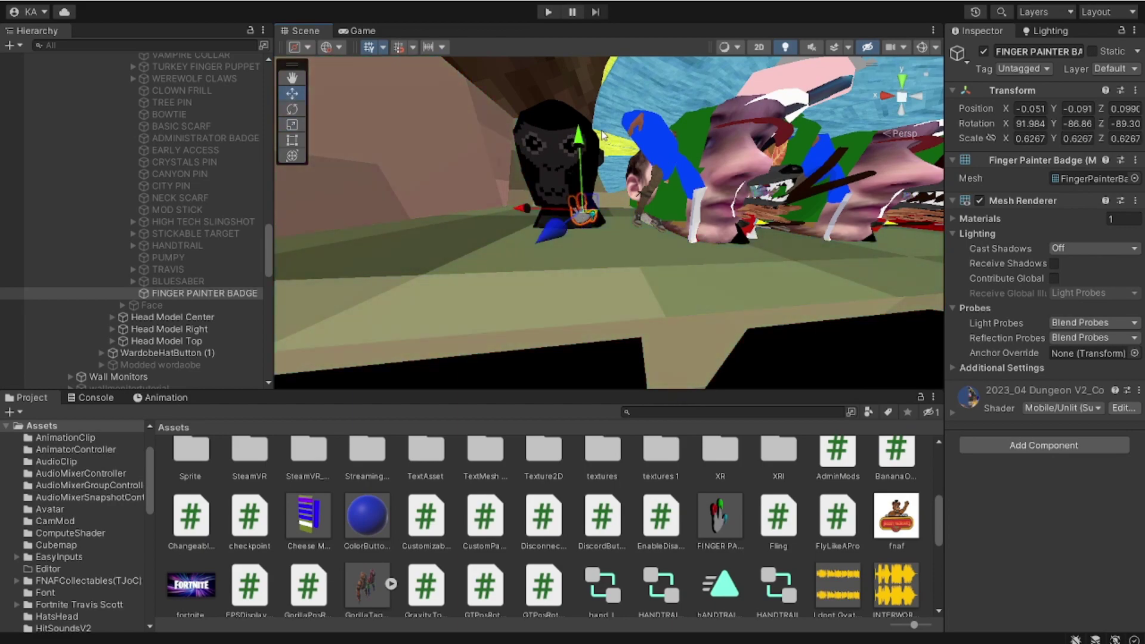
pyautogui.moveTo(578, 140); pyautogui.dragTo(577, 138)
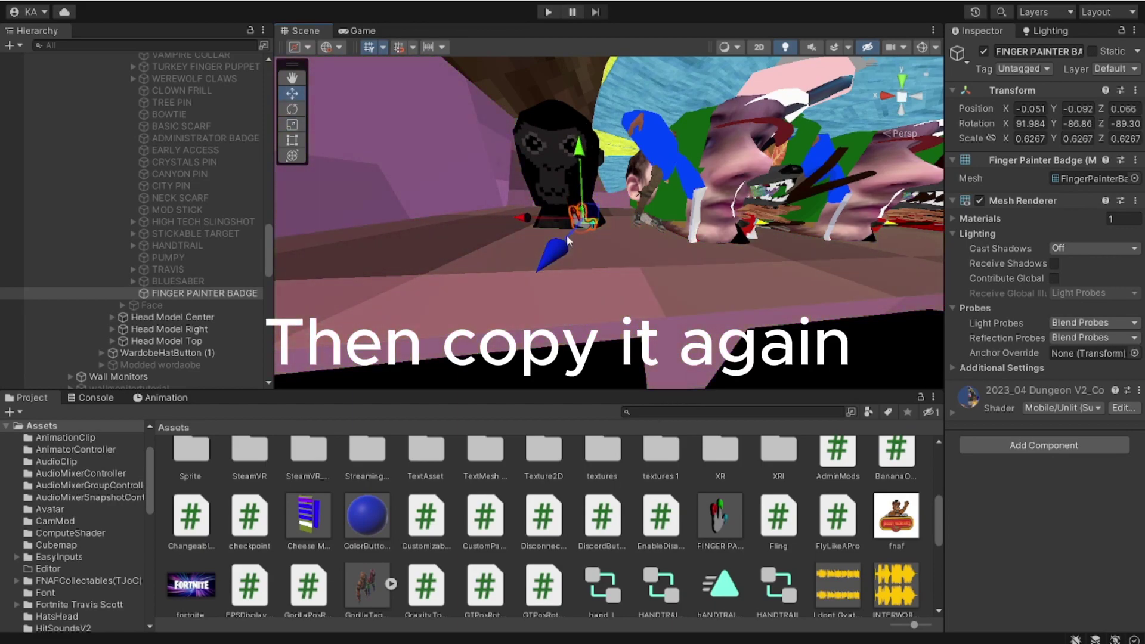
# Copy the fitted FINGER PAINTER BADGE from Head Model Left
pyautogui.rightClick(206, 293)
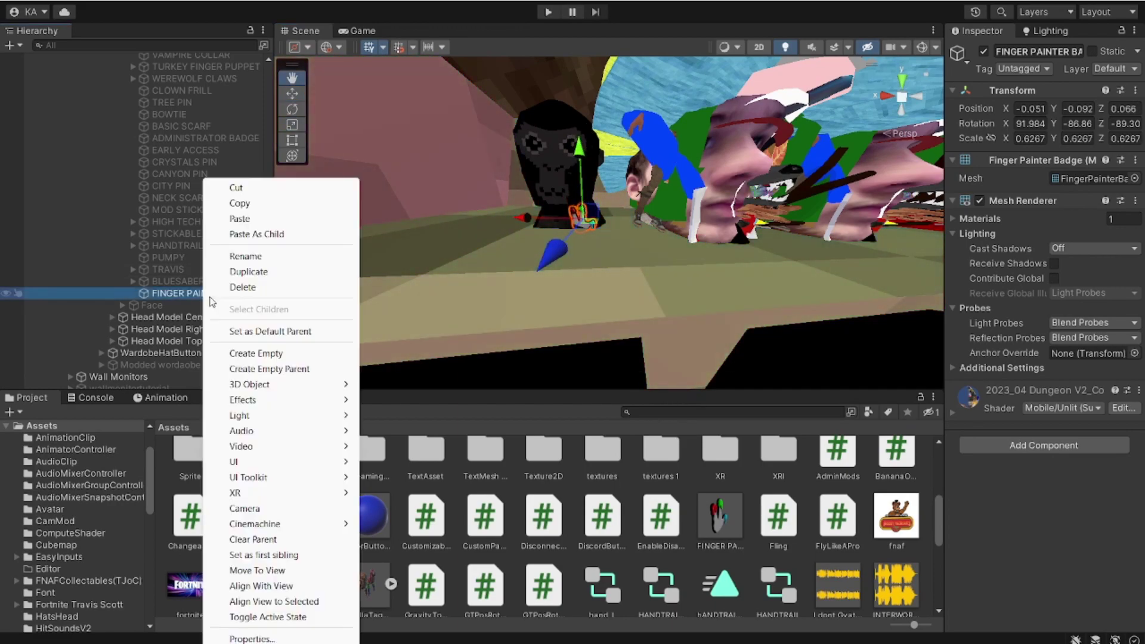
pyautogui.click(239, 203)
# Select the hat group, face group and all other badge items under Head Model Left and set them active again
pyautogui.click(151, 304)
pyautogui.scroll(8, 182, 191)
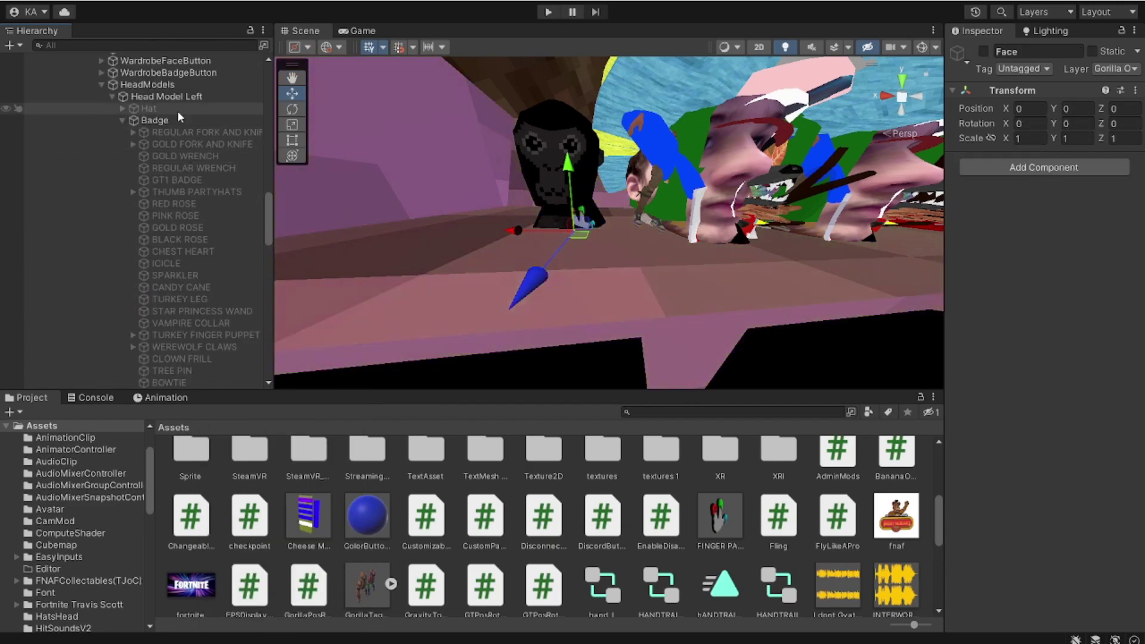
pyautogui.keyDown('shift'); pyautogui.click(169, 107); pyautogui.keyUp('shift')
pyautogui.scroll(-5, 158, 197)
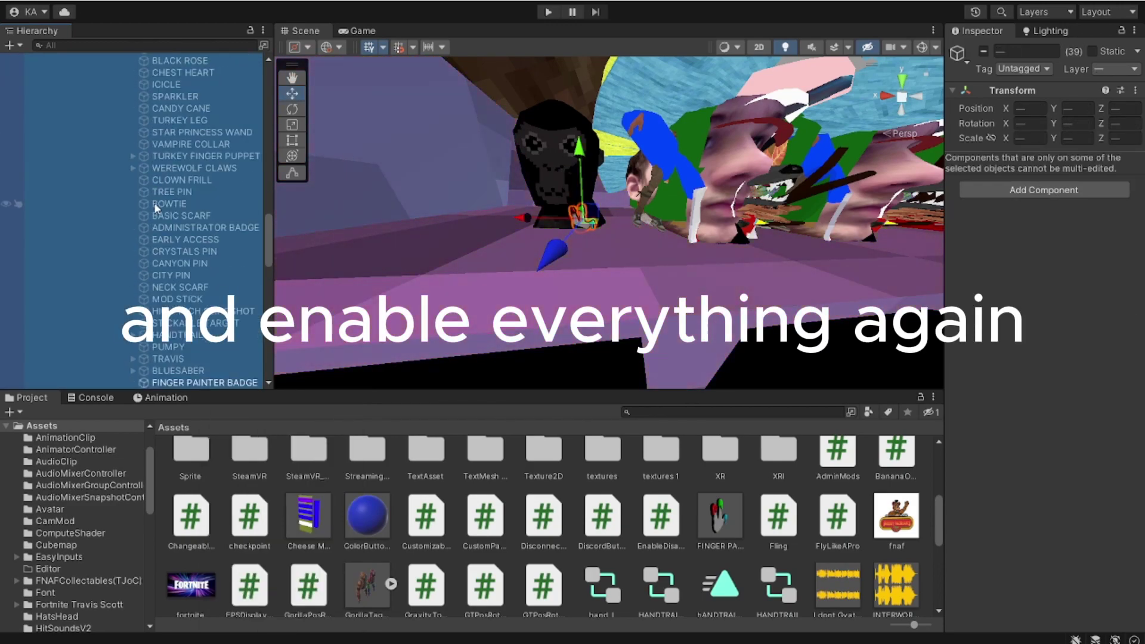
pyautogui.scroll(-4, 173, 287)
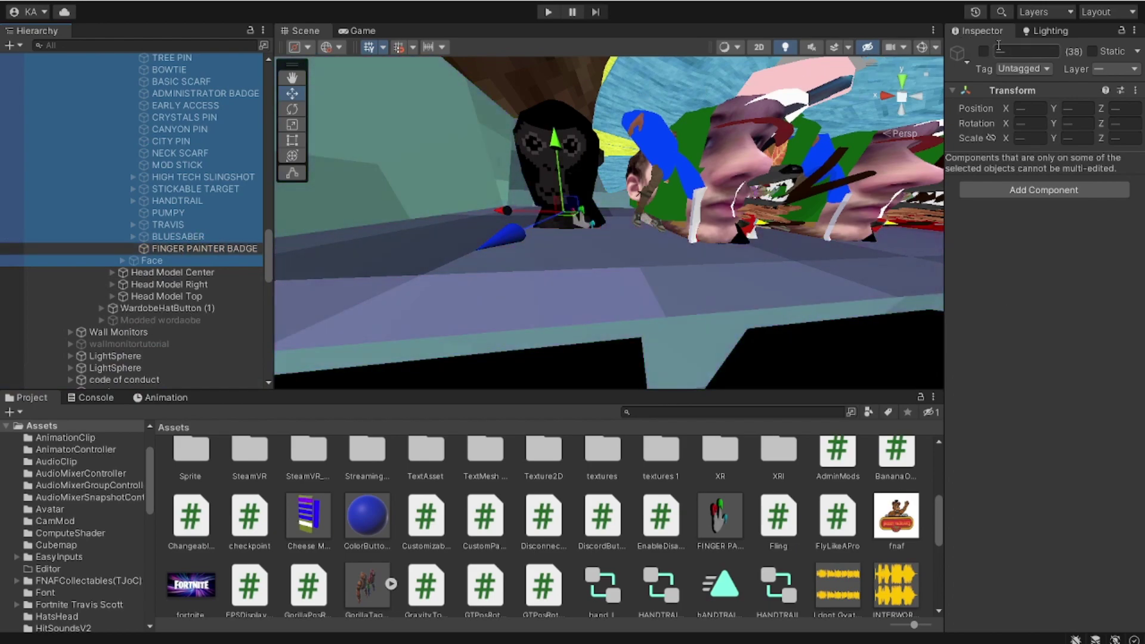
pyautogui.click(983, 52)
pyautogui.scroll(-5, 511, 335)
pyautogui.moveTo(510, 335); pyautogui.dragTo(441, 316, button='right')
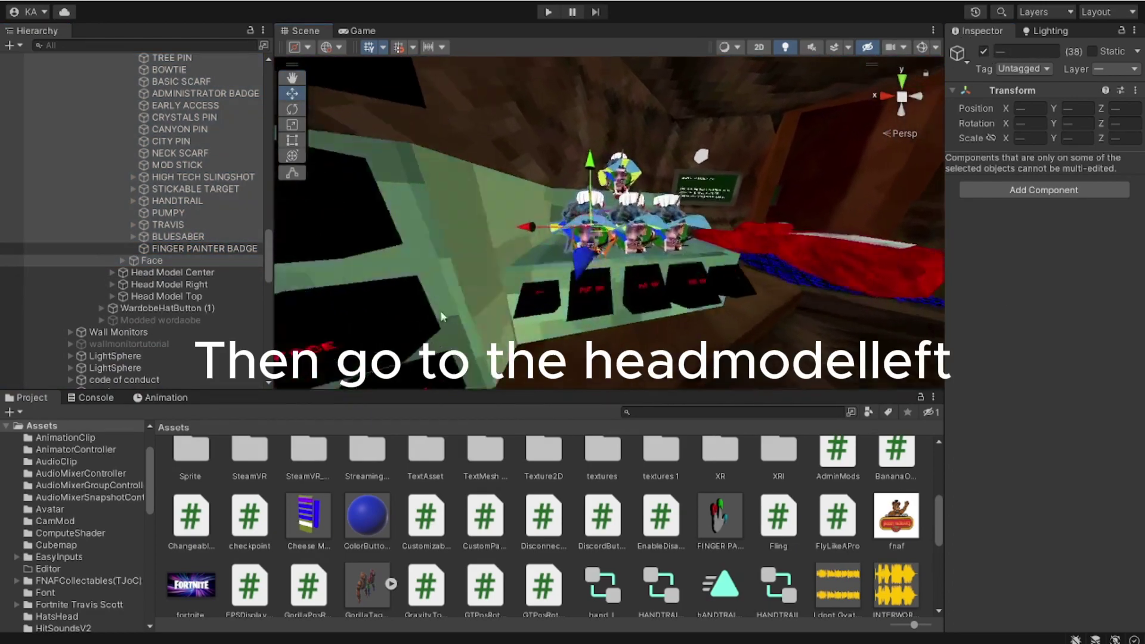
# Add Head Model Left's FINGER PAINTER BADGE to the Cosmetics list of its Head Model script
pyautogui.scroll(10, 154, 216)
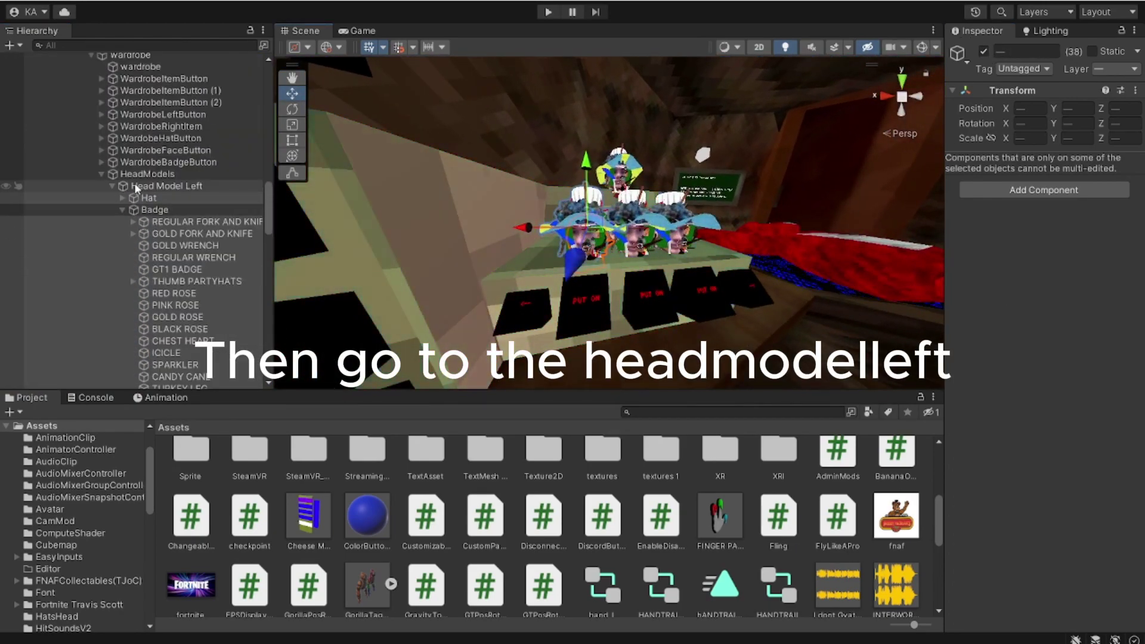
pyautogui.click(137, 189)
pyautogui.scroll(-8, 143, 196)
pyautogui.scroll(-2, 1096, 463)
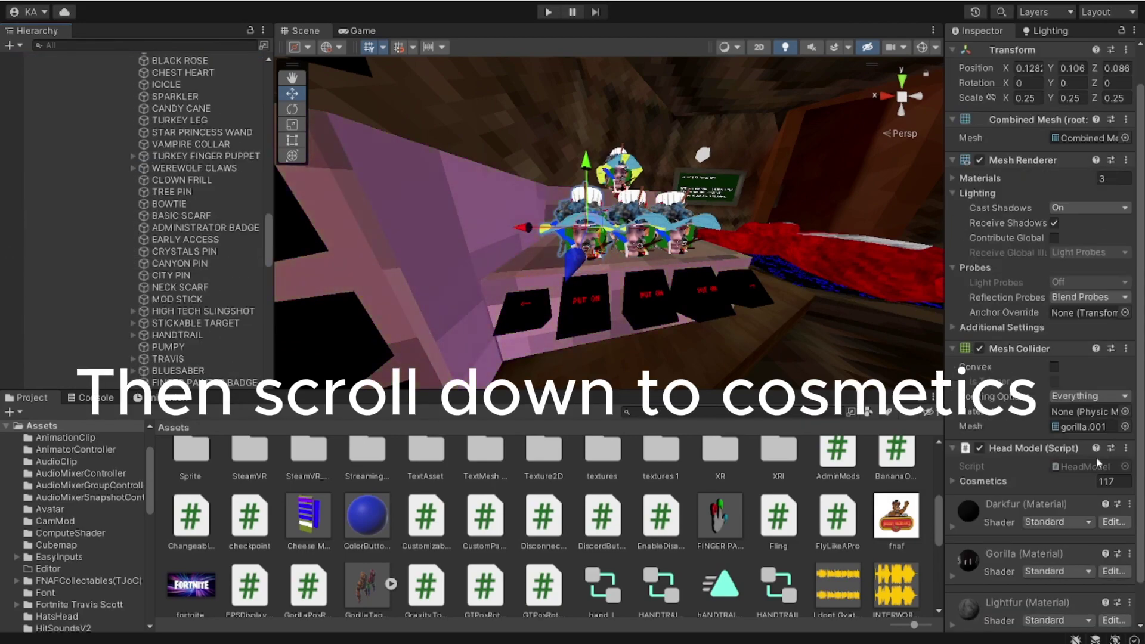
pyautogui.scroll(-2, 203, 334)
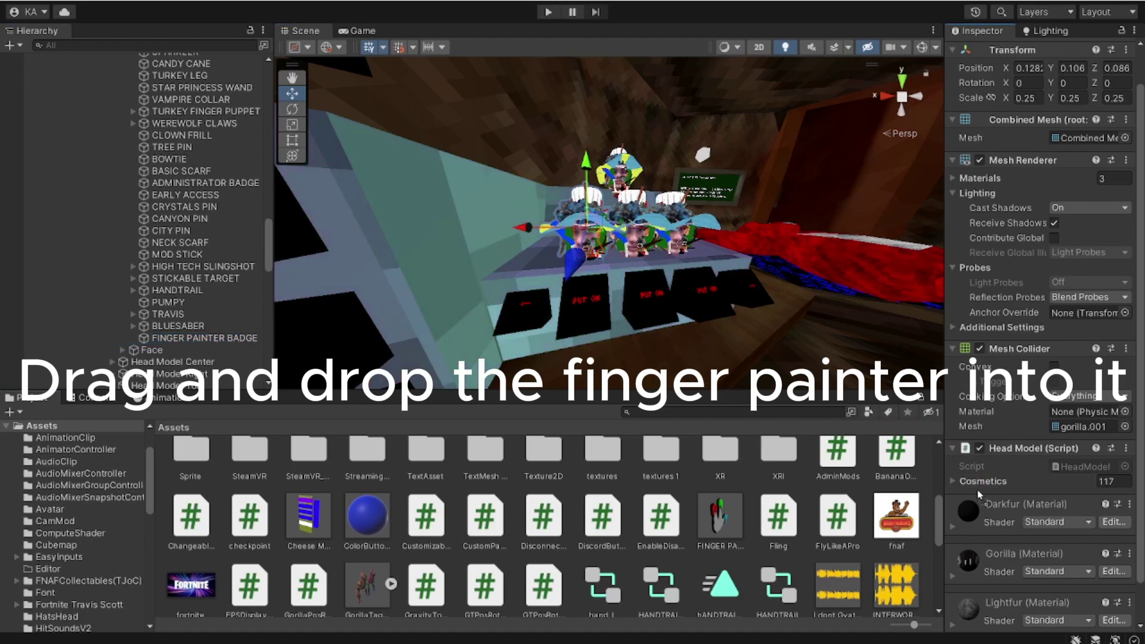
pyautogui.moveTo(984, 487); pyautogui.dragTo(984, 483)
# Paste the copied badge as a child of Head Model Center's Badge group and add it to that model's Cosmetics list
pyautogui.moveTo(938, 389); pyautogui.dragTo(884, 380)
pyautogui.moveTo(791, 329); pyautogui.dragTo(757, 324, button='right')
pyautogui.click(594, 212)
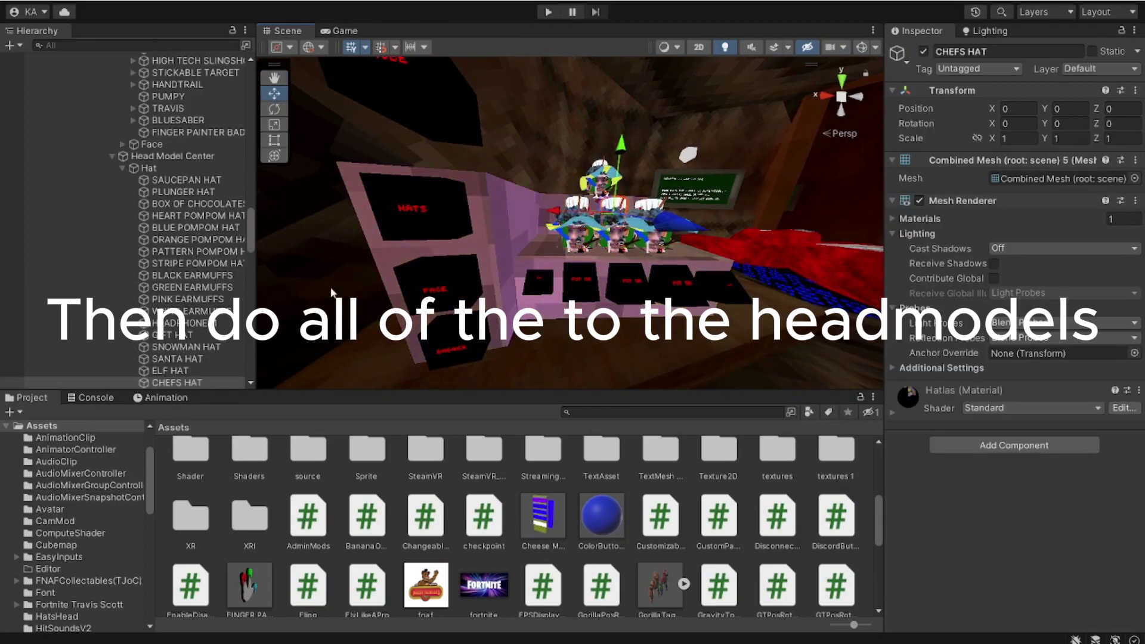
pyautogui.click(124, 167)
pyautogui.rightClick(143, 180)
pyautogui.click(191, 221)
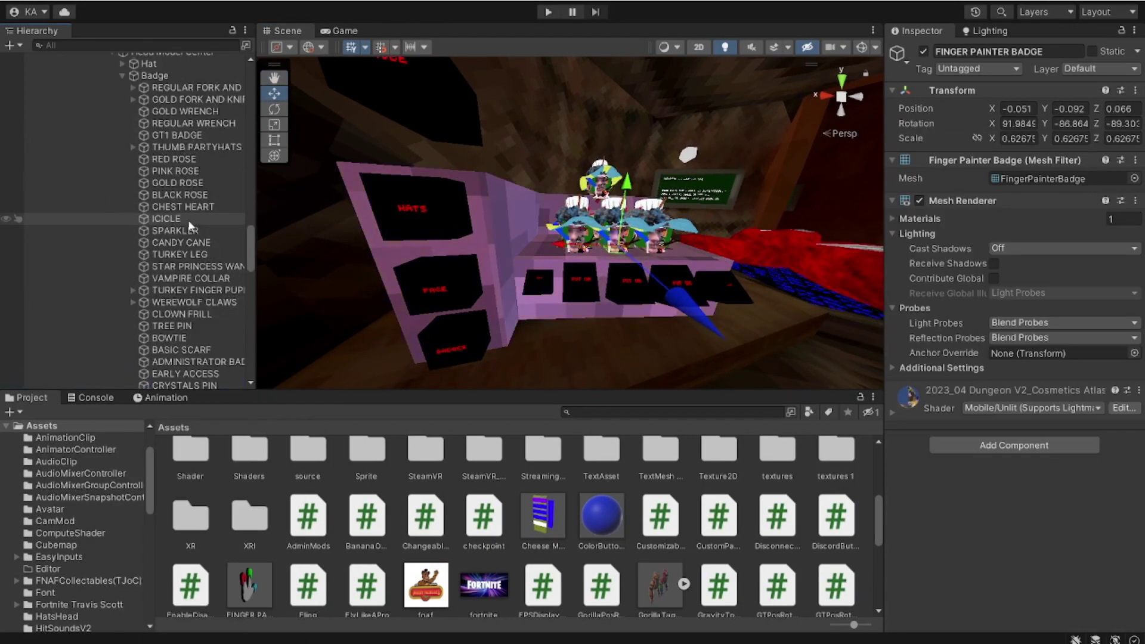
pyautogui.scroll(5, 185, 223)
pyautogui.click(178, 224)
pyautogui.scroll(-10, 178, 224)
pyautogui.moveTo(957, 523); pyautogui.dragTo(957, 522)
# Paste the badge as a child of Head Model Right's Badge group and add it to that model's Cosmetics list
pyautogui.click(624, 210)
pyautogui.click(122, 212)
pyautogui.rightClick(161, 224)
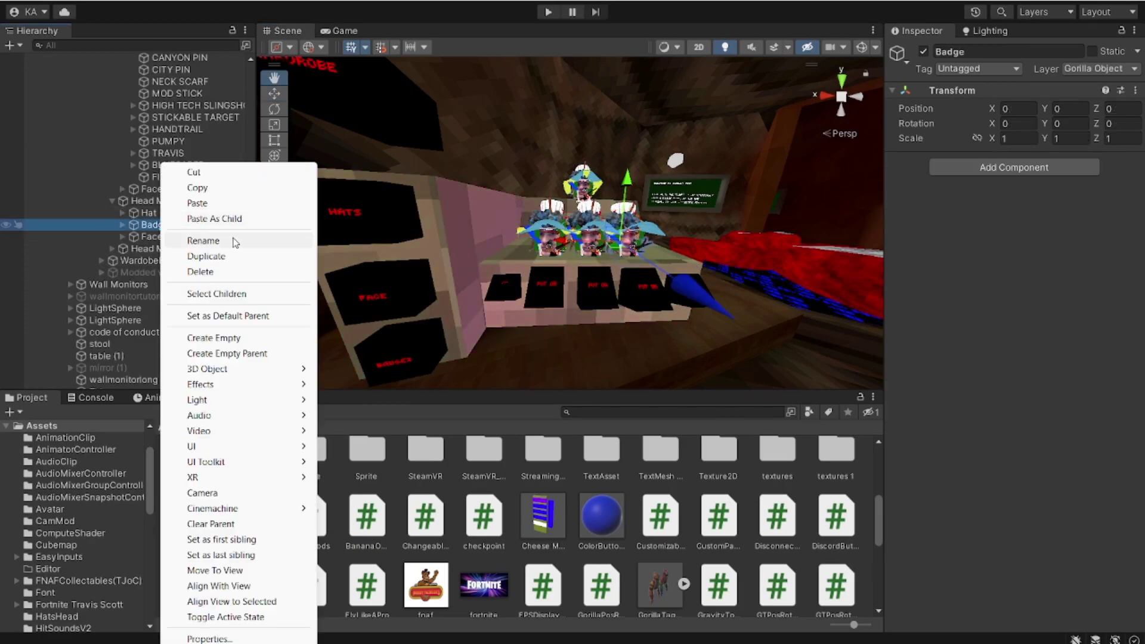
pyautogui.click(196, 220)
pyautogui.click(179, 224)
pyautogui.moveTo(197, 248); pyautogui.dragTo(958, 522)
pyautogui.scroll(5, 58, 213)
# Paste the badge as a child of Head Model Top's Badge group and add it to that model's Cosmetics list
pyautogui.scroll(-9, 58, 214)
pyautogui.click(111, 153)
pyautogui.rightClick(149, 177)
pyautogui.click(191, 221)
pyautogui.scroll(5, 176, 251)
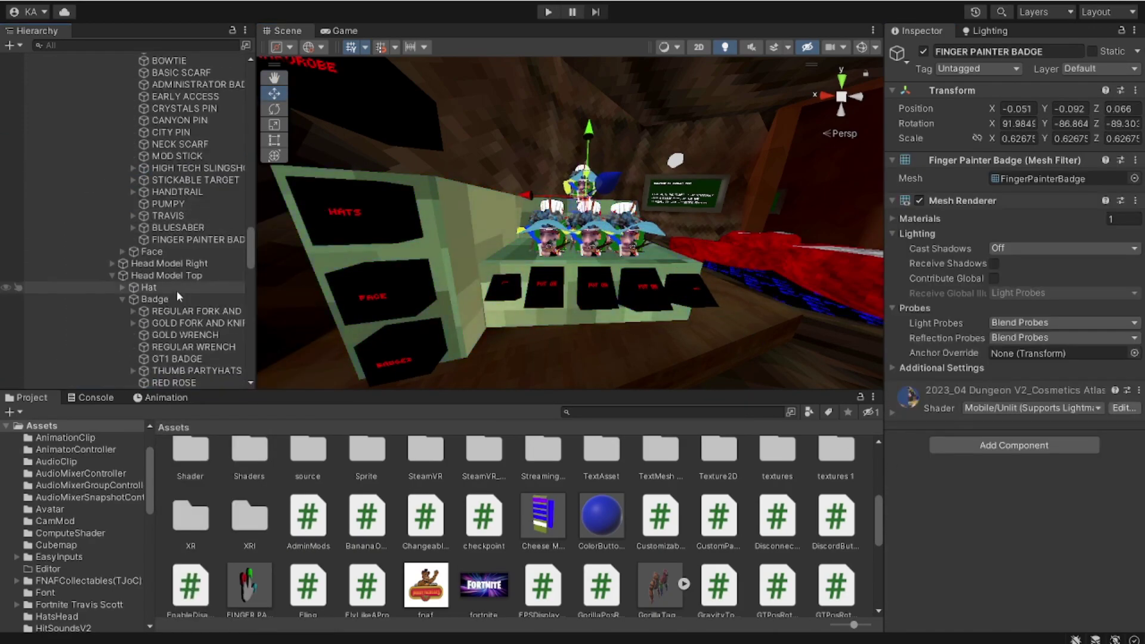
pyautogui.click(178, 277)
pyautogui.scroll(-10, 185, 212)
pyautogui.scroll(1, 184, 212)
pyautogui.moveTo(179, 211); pyautogui.dragTo(958, 523)
# Go to the Wardrobe Hut display heads and paste the badge as a child of the first Head Model's Badge group
pyautogui.press('w')
pyautogui.moveTo(614, 217); pyautogui.dragTo(516, 244, button='right')
pyautogui.press('w')
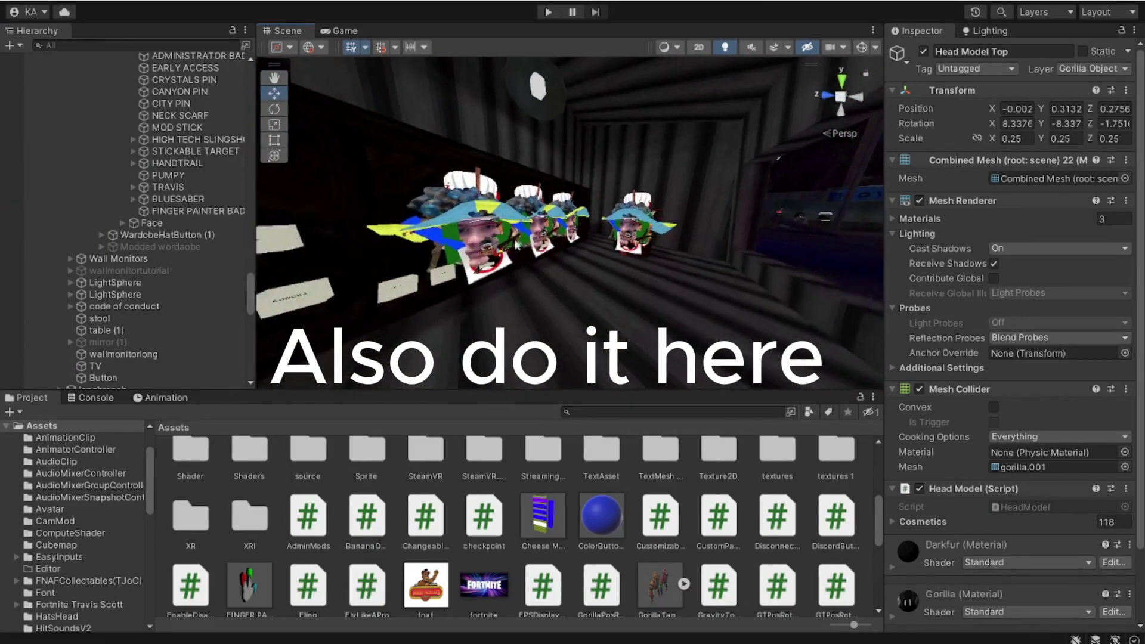
pyautogui.moveTo(408, 187); pyautogui.dragTo(464, 190, button='right')
pyautogui.moveTo(388, 241); pyautogui.dragTo(263, 250, button='right')
pyautogui.click(555, 194)
pyautogui.scroll(16, 149, 133)
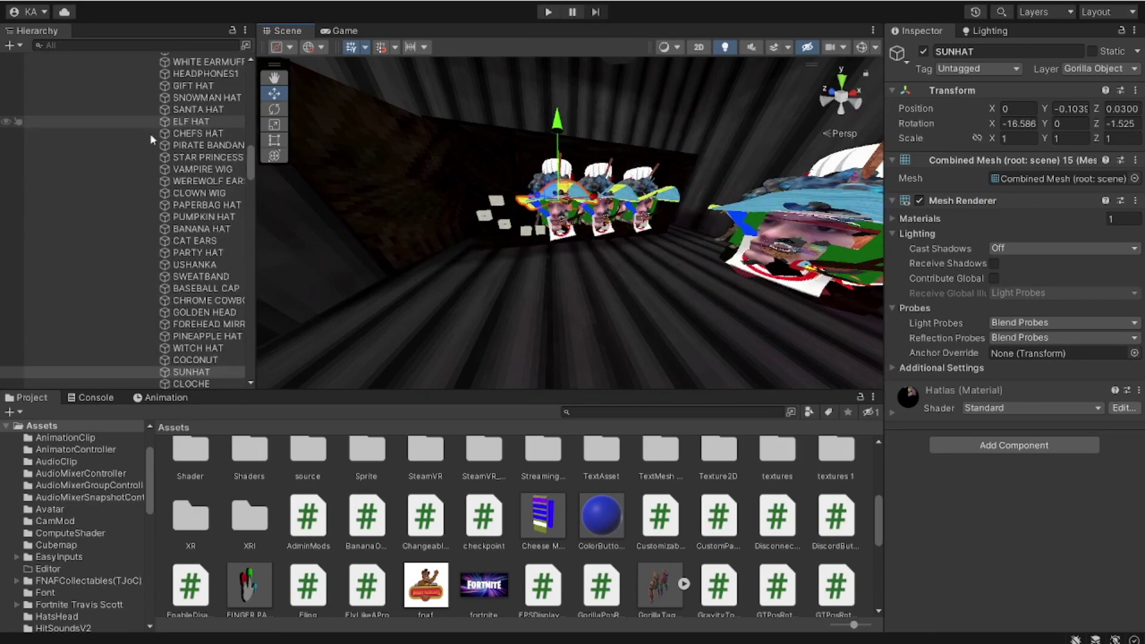
pyautogui.click(145, 187)
pyautogui.rightClick(192, 200)
pyautogui.click(217, 209)
# Add the pasted FINGER PAINTER BADGE to the Cosmetics list of the Wardrobe Hut's first Head Model
pyautogui.scroll(8, 169, 220)
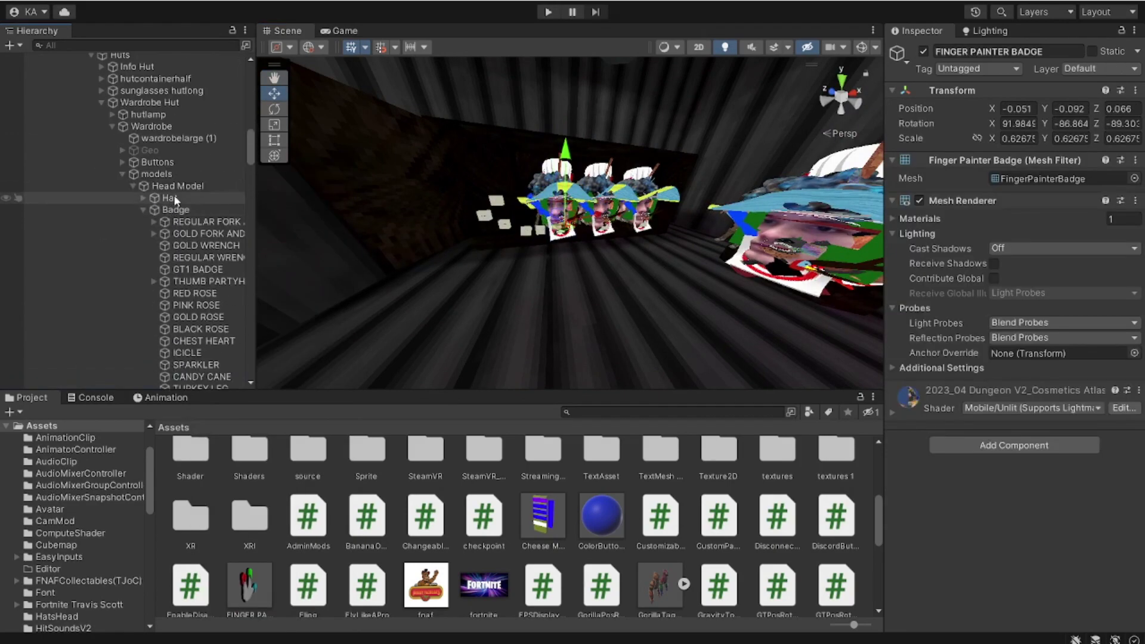
pyautogui.click(174, 188)
pyautogui.scroll(-11, 203, 298)
pyautogui.scroll(8, 113, 224)
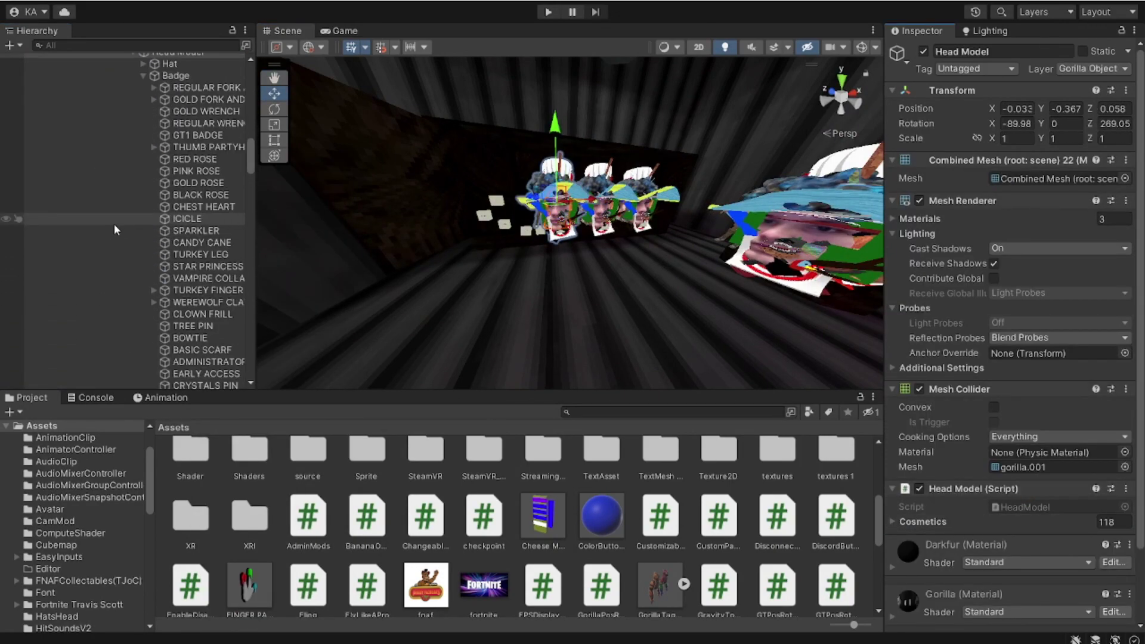
# Paste the badge as a child of Head Model (1)'s Badge group and add it to that model's Cosmetics list
pyautogui.click(134, 140)
pyautogui.click(134, 153)
pyautogui.rightClick(172, 177)
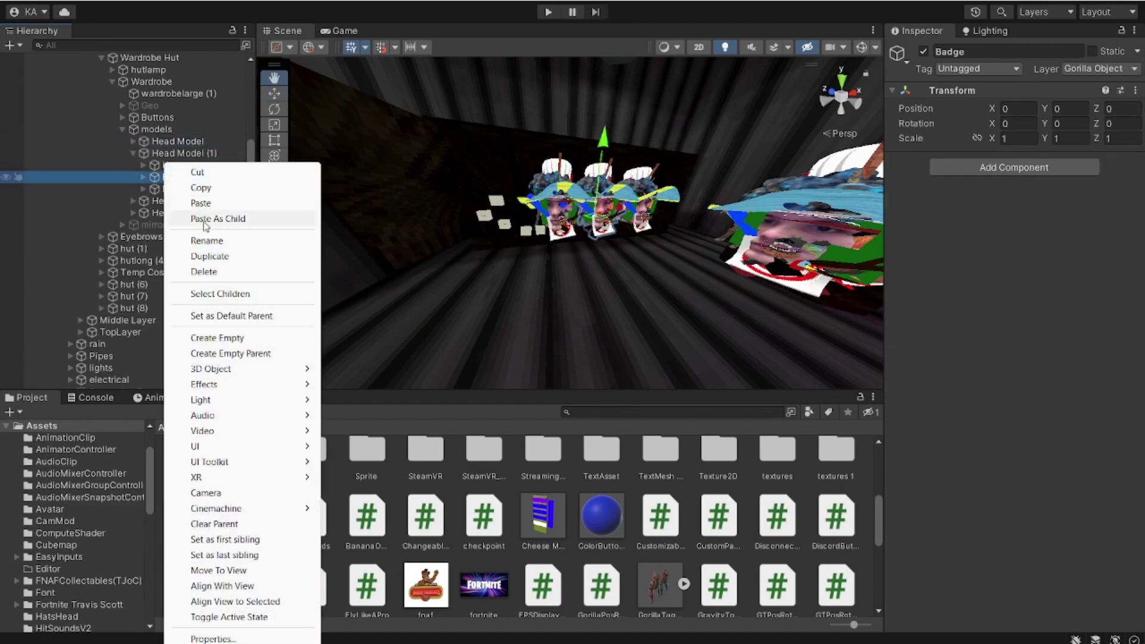
pyautogui.click(205, 219)
pyautogui.scroll(10, 178, 211)
pyautogui.click(179, 274)
pyautogui.scroll(-10, 184, 266)
pyautogui.scroll(-5, 196, 298)
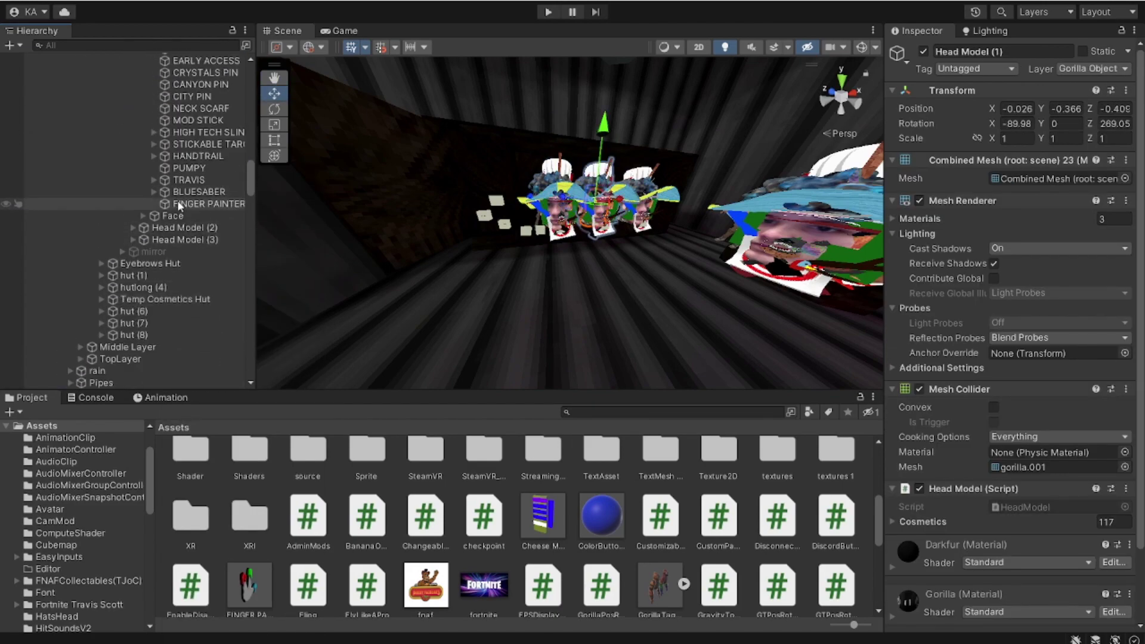
pyautogui.moveTo(983, 519); pyautogui.dragTo(985, 522)
pyautogui.scroll(11, 152, 256)
# Paste the badge as a child of Head Model (2)'s Badge group and add it to that model's Cosmetics list
pyautogui.click(133, 140)
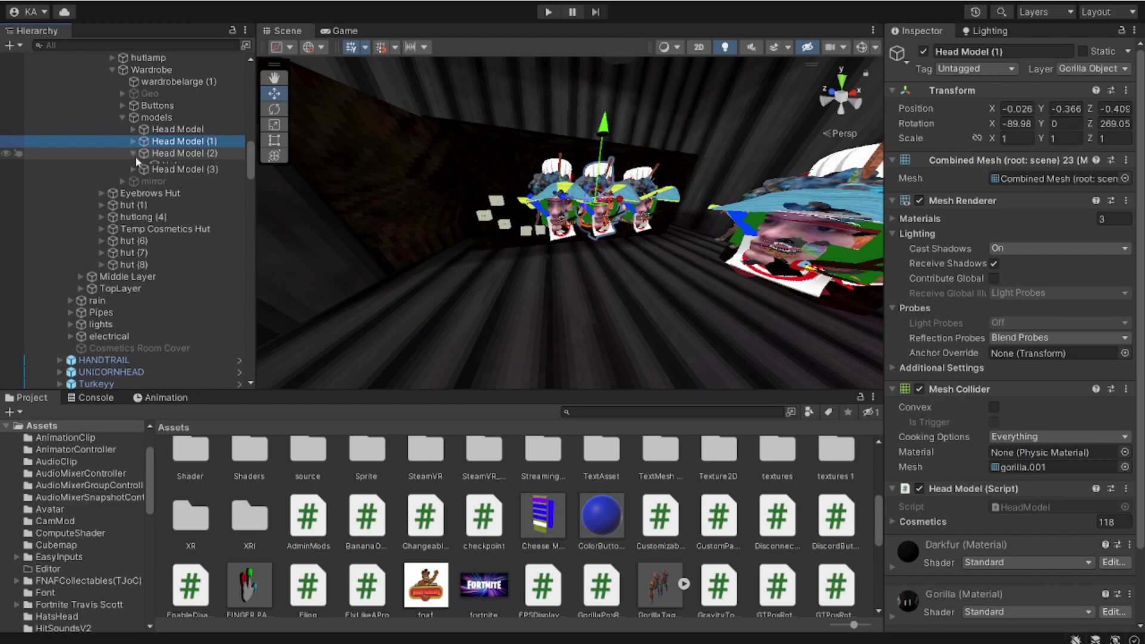
pyautogui.click(133, 153)
pyautogui.rightClick(149, 177)
pyautogui.click(202, 218)
pyautogui.scroll(6, 127, 276)
pyautogui.click(171, 143)
pyautogui.scroll(-9, 194, 330)
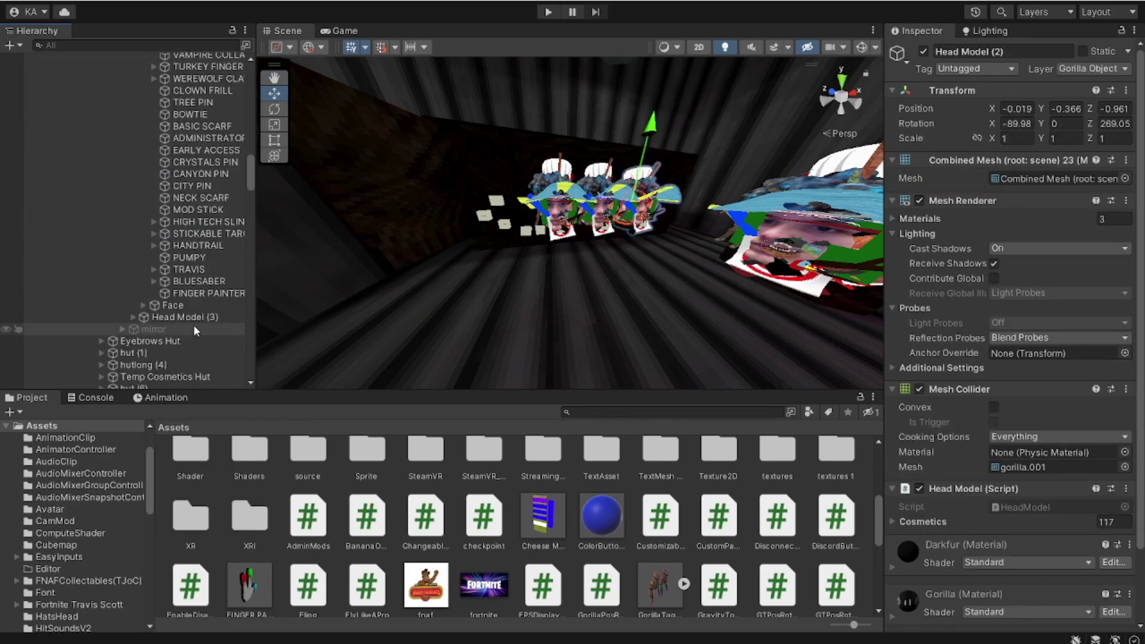
pyautogui.scroll(10, 231, 322)
# Paste the badge as a child of Head Model (3)'s Badge group and add it to that model's Cosmetics list
pyautogui.click(132, 186)
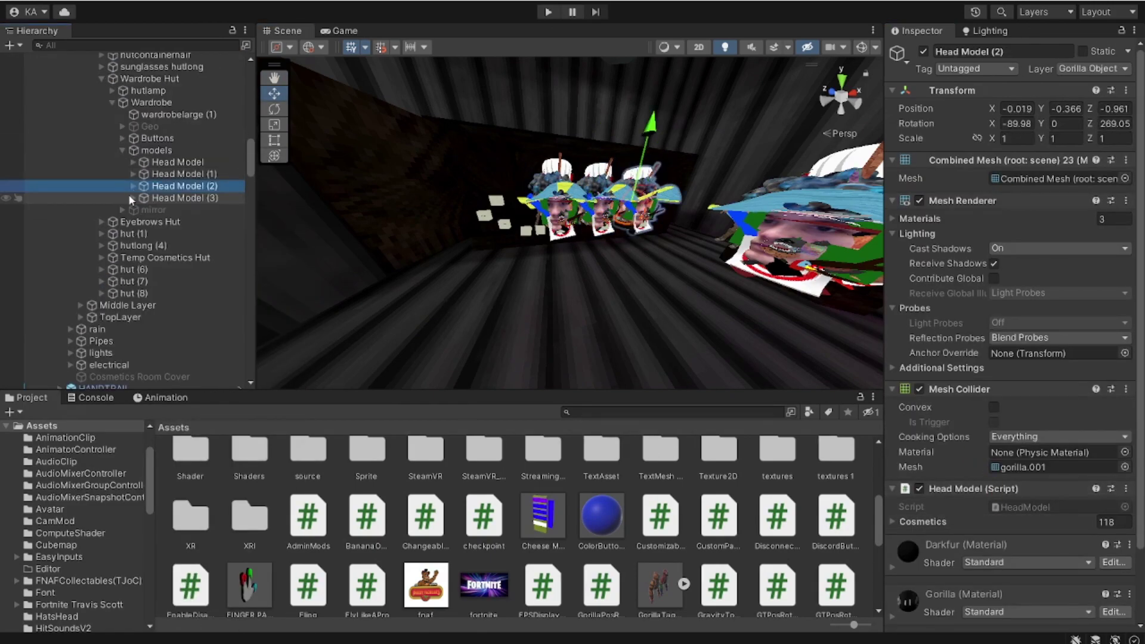
pyautogui.click(132, 198)
pyautogui.rightClick(185, 224)
pyautogui.click(226, 218)
pyautogui.scroll(8, 208, 209)
pyautogui.click(182, 186)
pyautogui.scroll(-9, 203, 298)
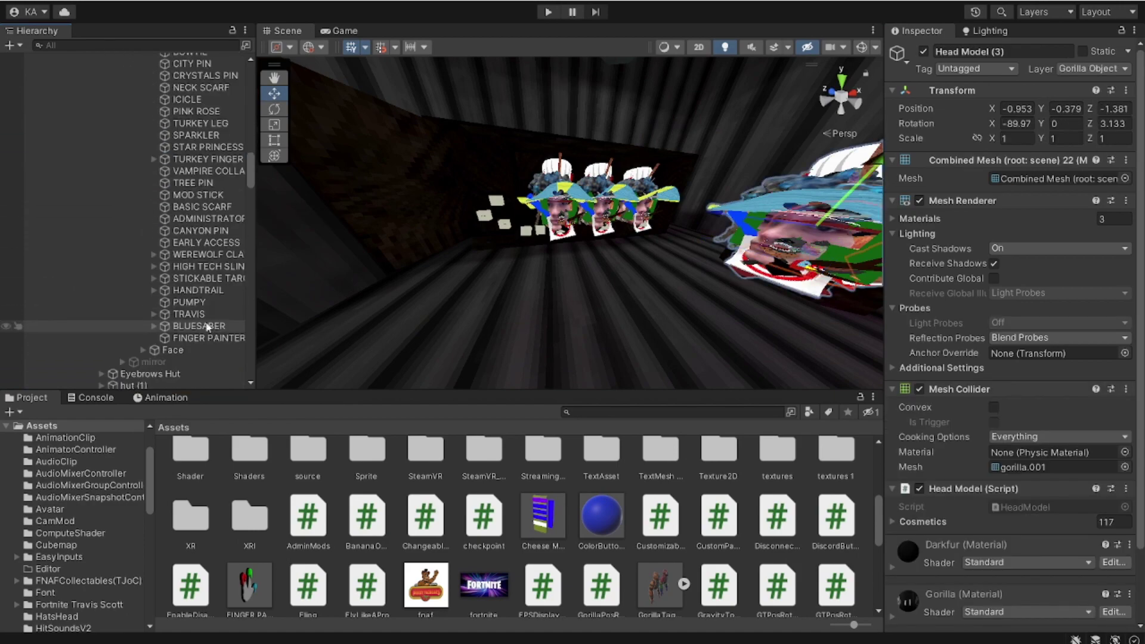
pyautogui.moveTo(1051, 516); pyautogui.dragTo(1025, 522)
# Paste the badge under the Checkout Counter Head Model's Badge group and add it to that model's Cosmetics list
pyautogui.moveTo(668, 251); pyautogui.dragTo(669, 167, button='right')
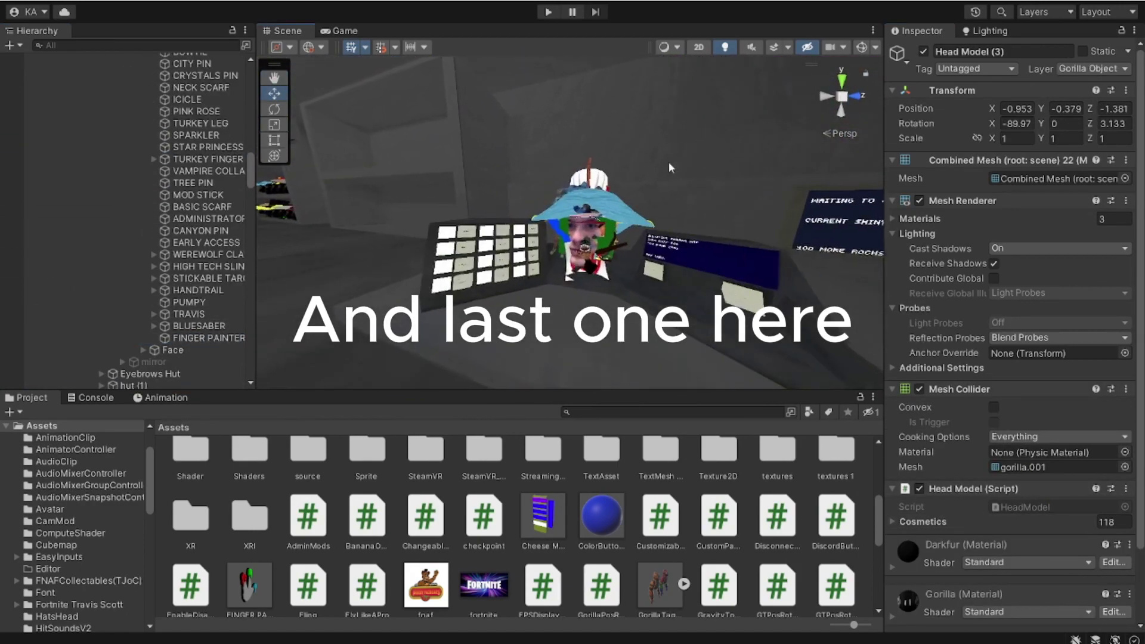
pyautogui.click(601, 221)
pyautogui.click(144, 337)
pyautogui.scroll(10, 131, 298)
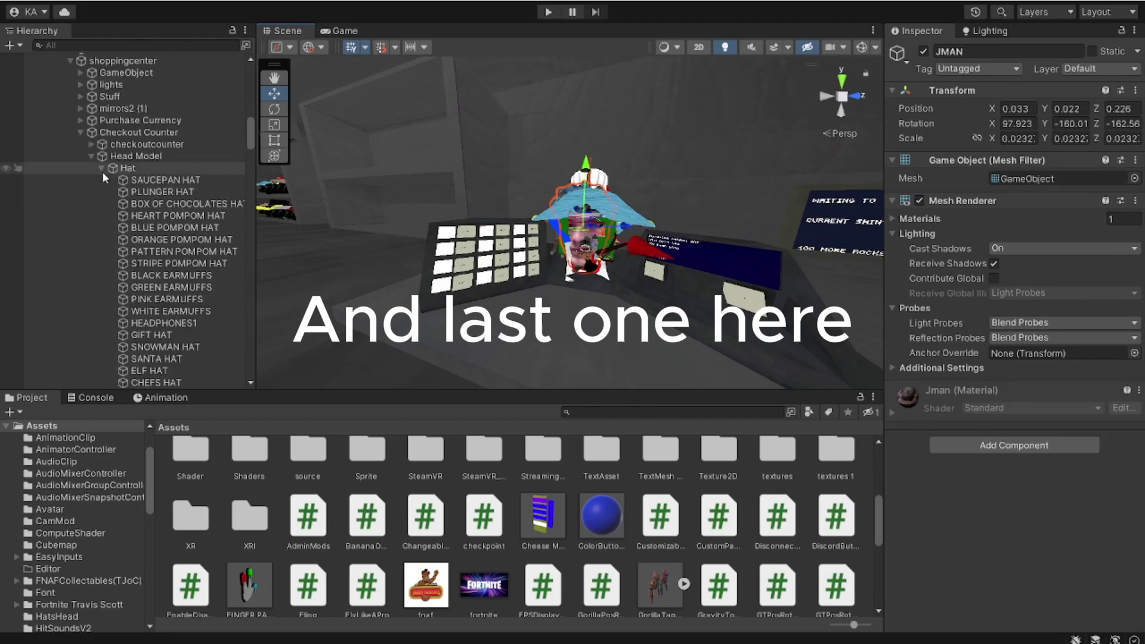
pyautogui.click(107, 170)
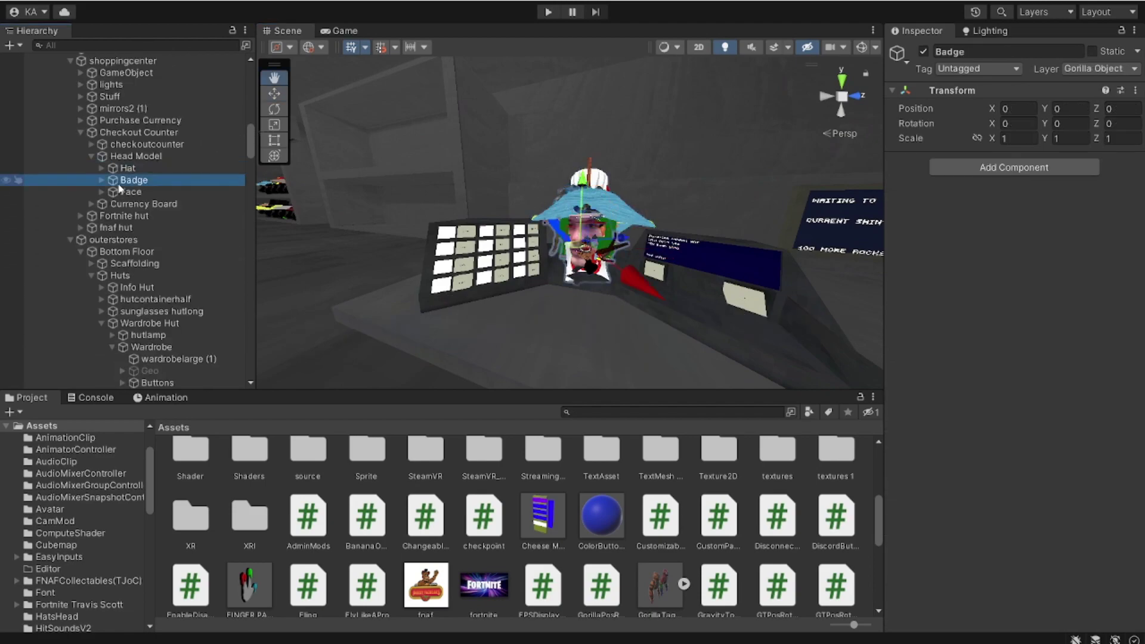
pyautogui.rightClick(118, 184)
pyautogui.click(139, 218)
pyautogui.scroll(9, 161, 268)
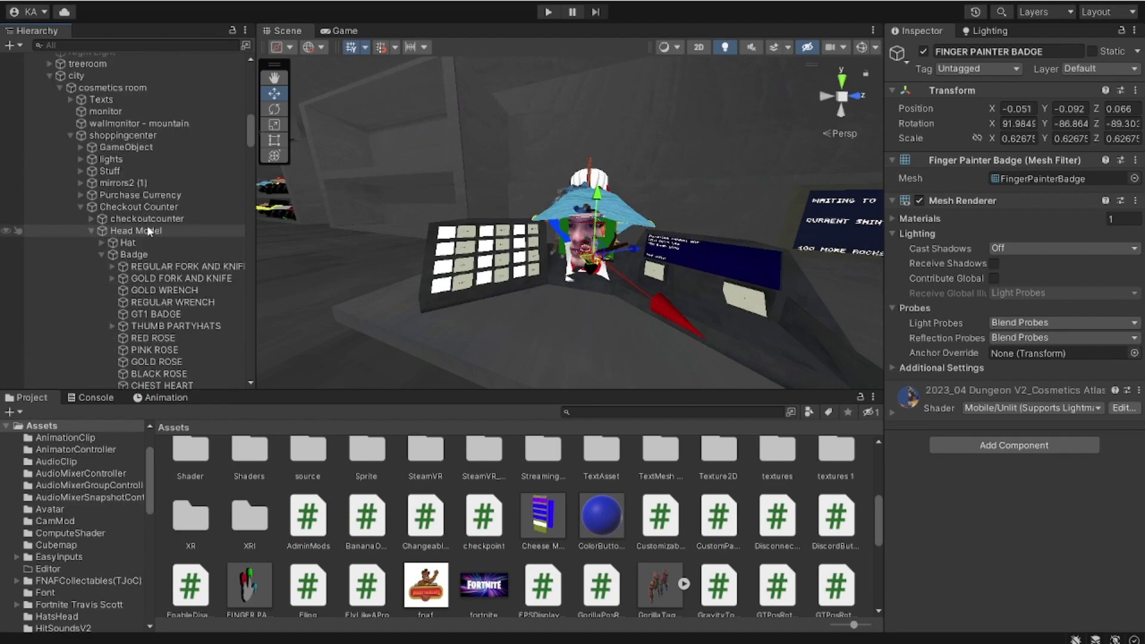
pyautogui.click(147, 230)
pyautogui.scroll(-8, 179, 290)
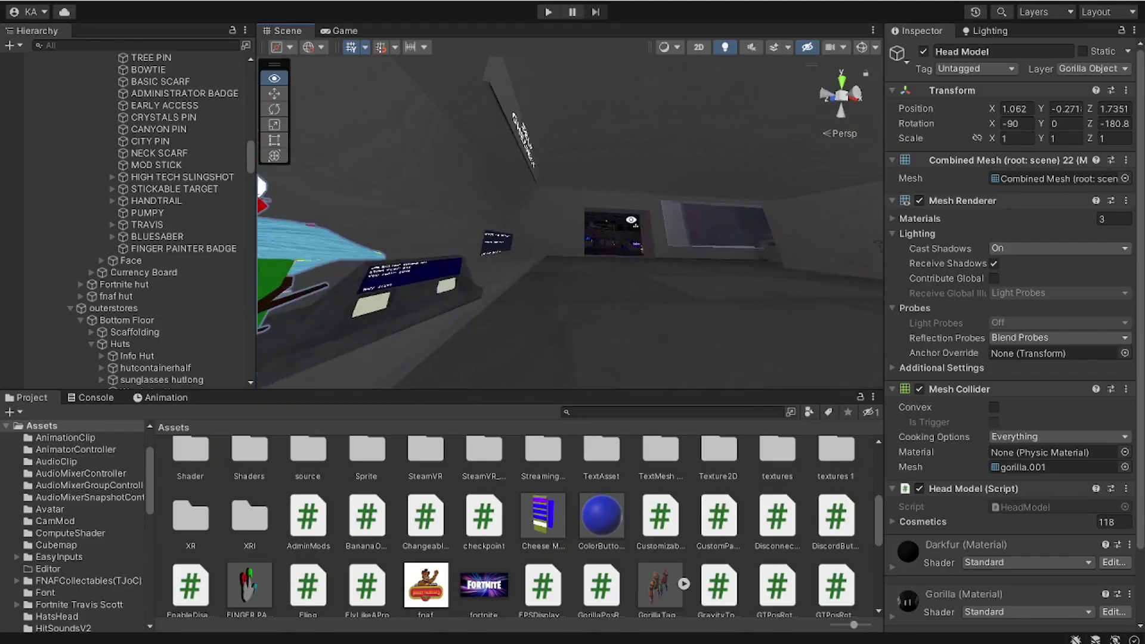
# Search the project for the gorillaprefabs folder and open the gorilla player actual prefab from it
pyautogui.moveTo(513, 256); pyautogui.dragTo(521, 230, button='right')
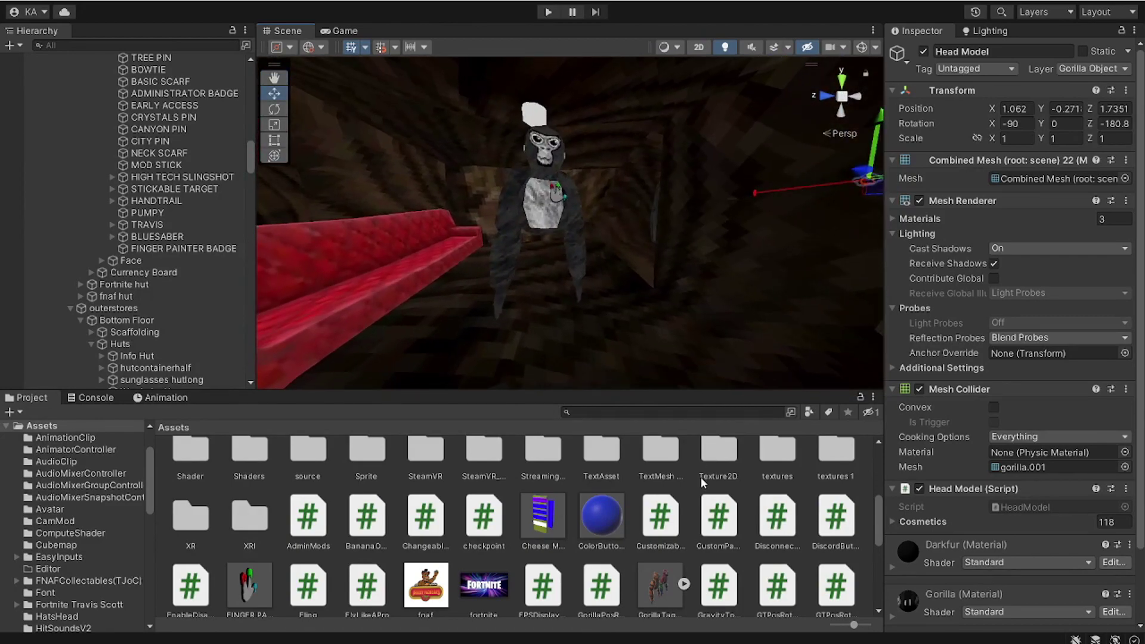
pyautogui.click(633, 412)
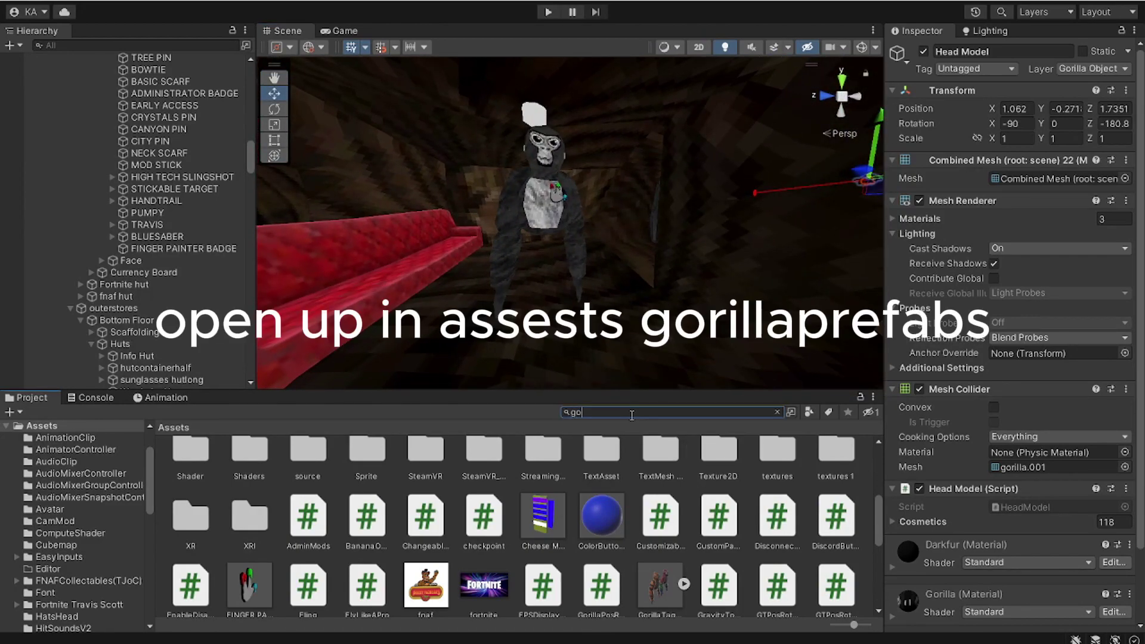
pyautogui.write('gorillapref')
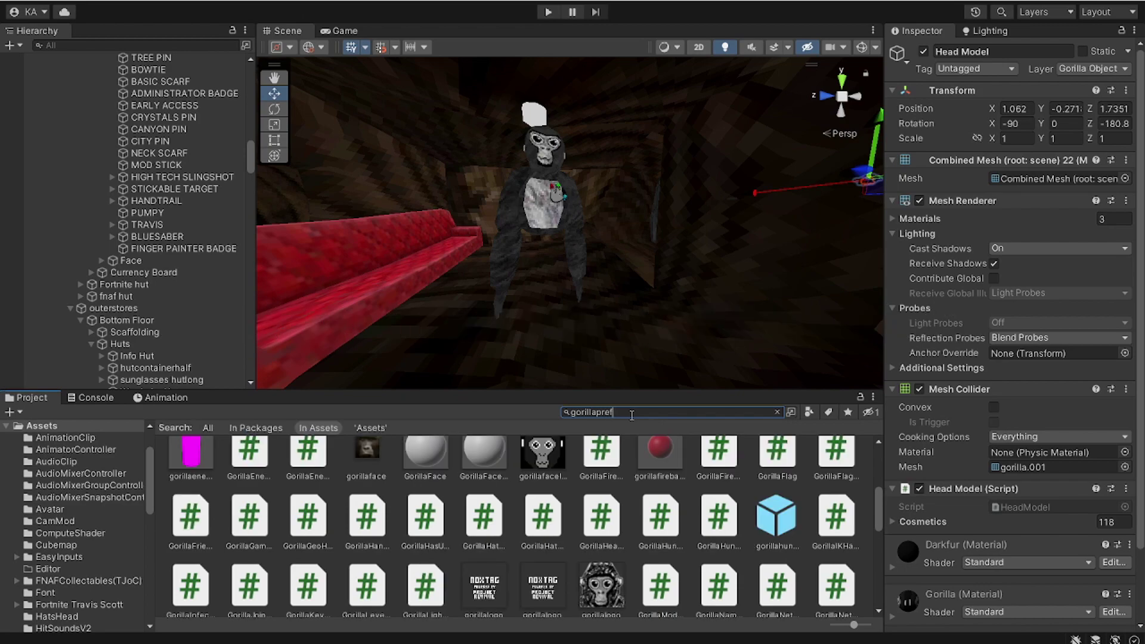
pyautogui.write('a')
pyautogui.doubleClick(190, 471)
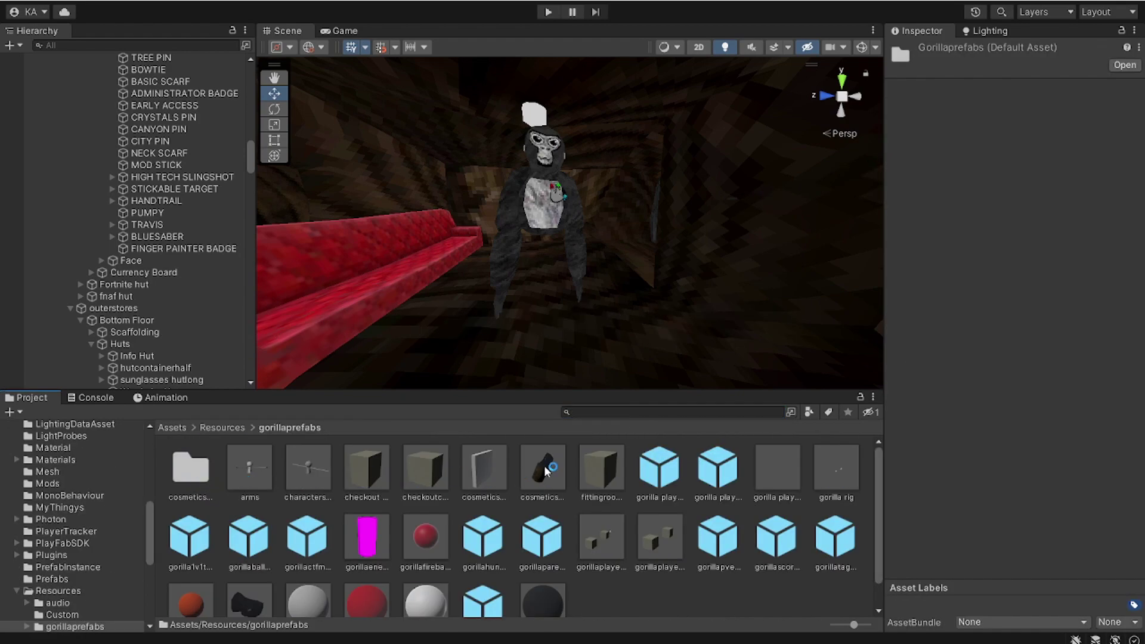
pyautogui.click(546, 472)
pyautogui.click(677, 464)
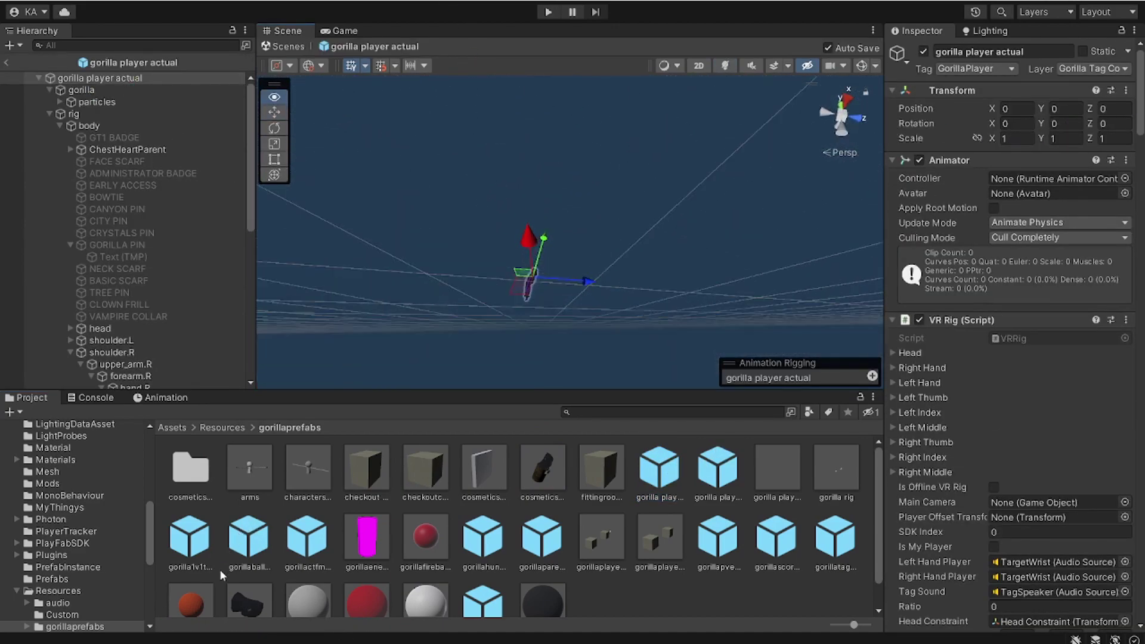
# Find the finger painter badge prefab in the Assets folder and add it under the rig's body in gorilla player actual
pyautogui.moveTo(156, 29); pyautogui.dragTo(490, 258, button='right')
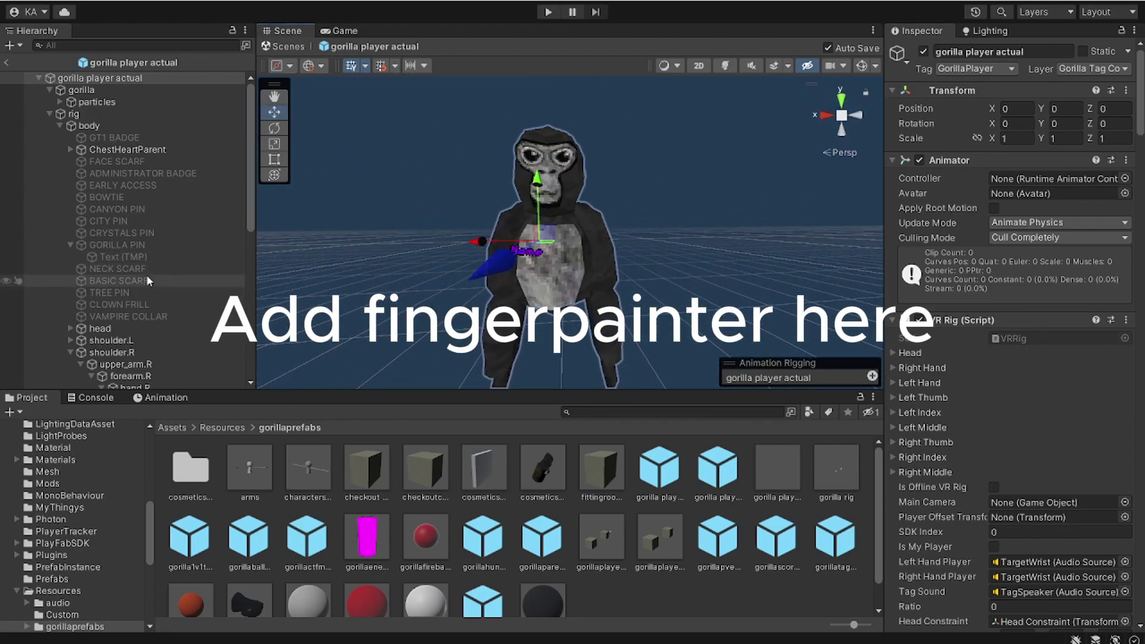
pyautogui.scroll(-3, 148, 280)
pyautogui.click(169, 427)
pyautogui.scroll(-10, 632, 524)
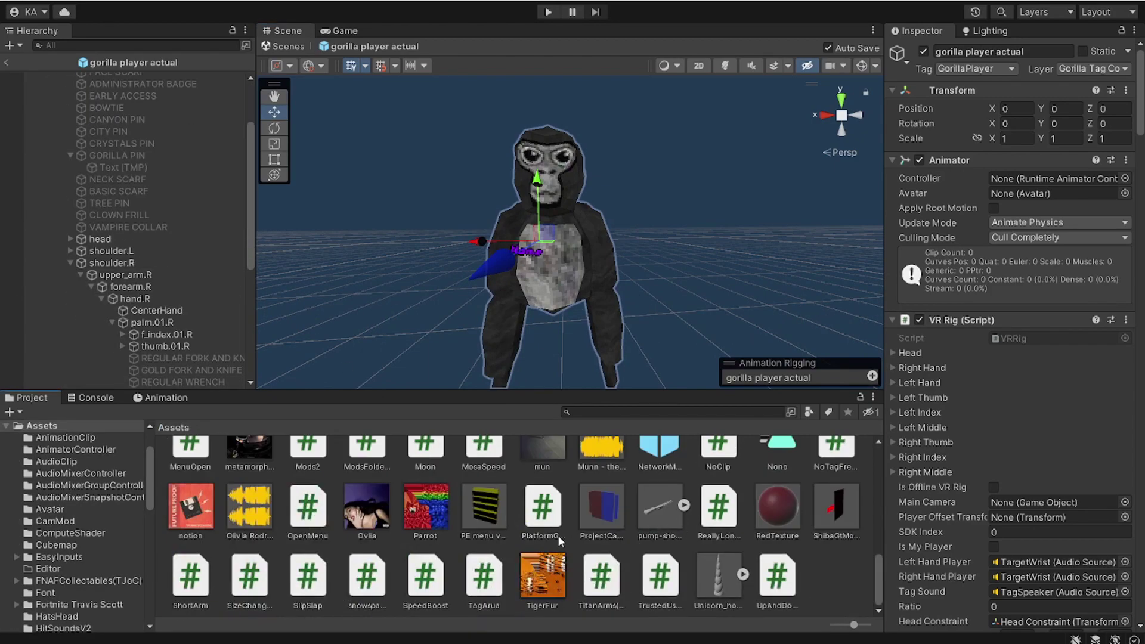
pyautogui.scroll(5, 558, 535)
pyautogui.scroll(-1, 617, 552)
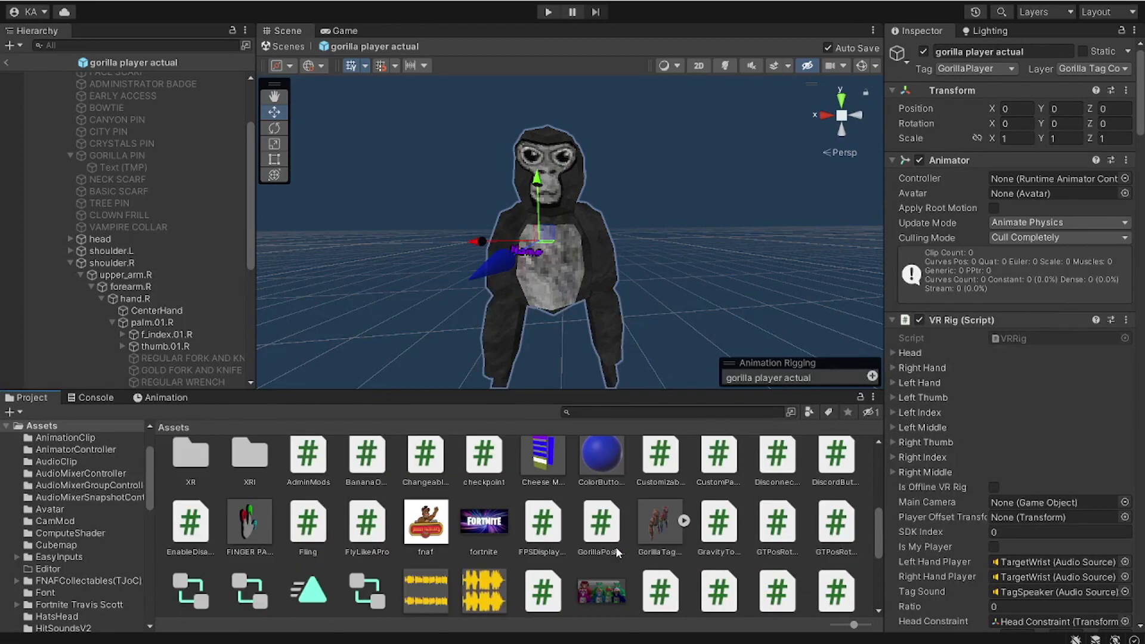
pyautogui.scroll(2, 111, 188)
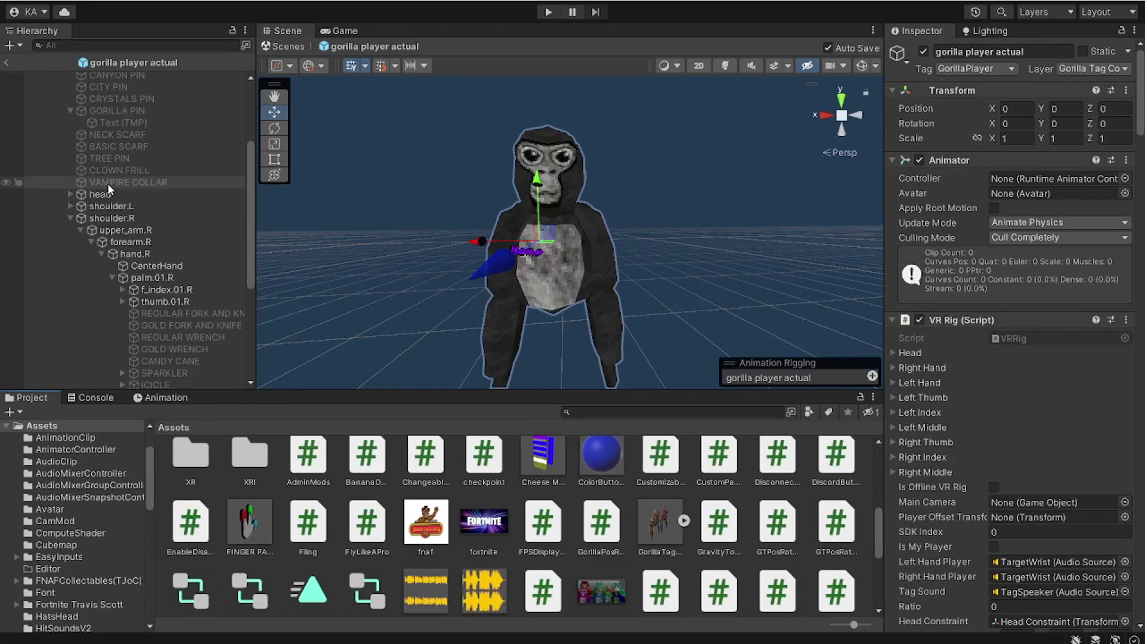
pyautogui.moveTo(257, 520)
pyautogui.mouseDown()
pyautogui.moveTo(103, 97)
pyautogui.moveTo(93, 127)
pyautogui.mouseUp()
# Move the finger painter badge slightly along its forward axis so it sits on the gorilla's chest
pyautogui.press('d')
pyautogui.moveTo(654, 187)
pyautogui.mouseDown(button='right')
pyautogui.moveTo(664, 243)
pyautogui.moveTo(489, 280)
pyautogui.mouseUp(button='right')
pyautogui.press('w')
pyautogui.keyDown('alt'); pyautogui.moveTo(488, 281); pyautogui.dragTo(601, 308); pyautogui.keyUp('alt')
pyautogui.moveTo(601, 307); pyautogui.dragTo(661, 272, button='right')
pyautogui.moveTo(652, 258); pyautogui.dragTo(663, 260)
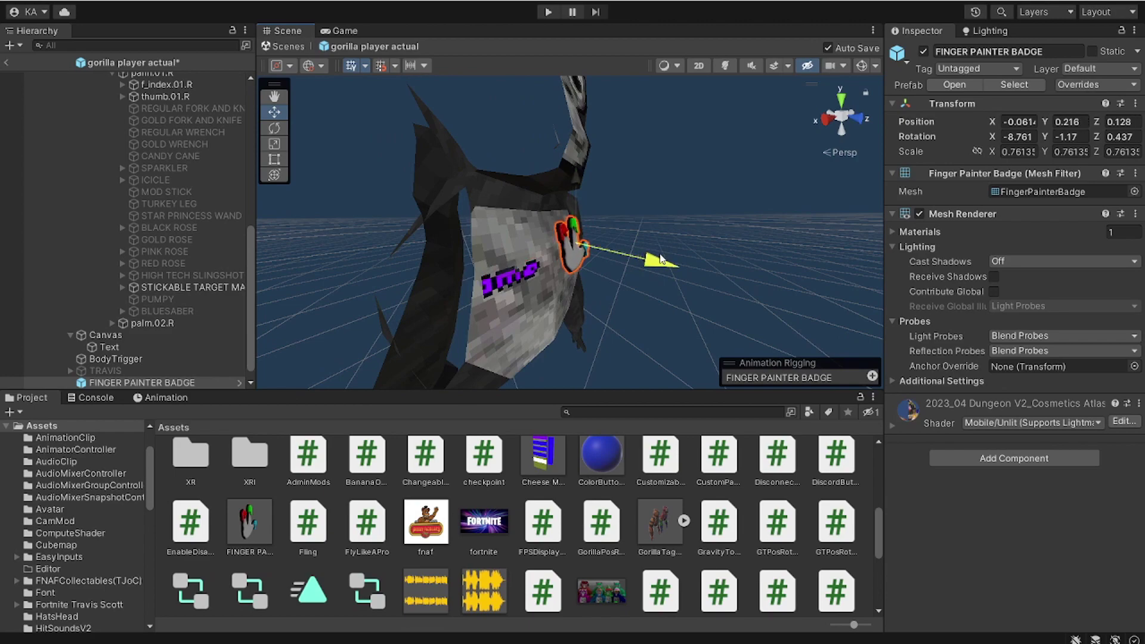
pyautogui.moveTo(663, 258); pyautogui.dragTo(499, 209, button='right')
pyautogui.press('d')
pyautogui.press('s')
pyautogui.press('s')
pyautogui.moveTo(512, 256); pyautogui.dragTo(477, 268, button='right')
# Unpack the FINGER PAINTER BADGE prefab instance inside gorilla player actual
pyautogui.rightClick(190, 383)
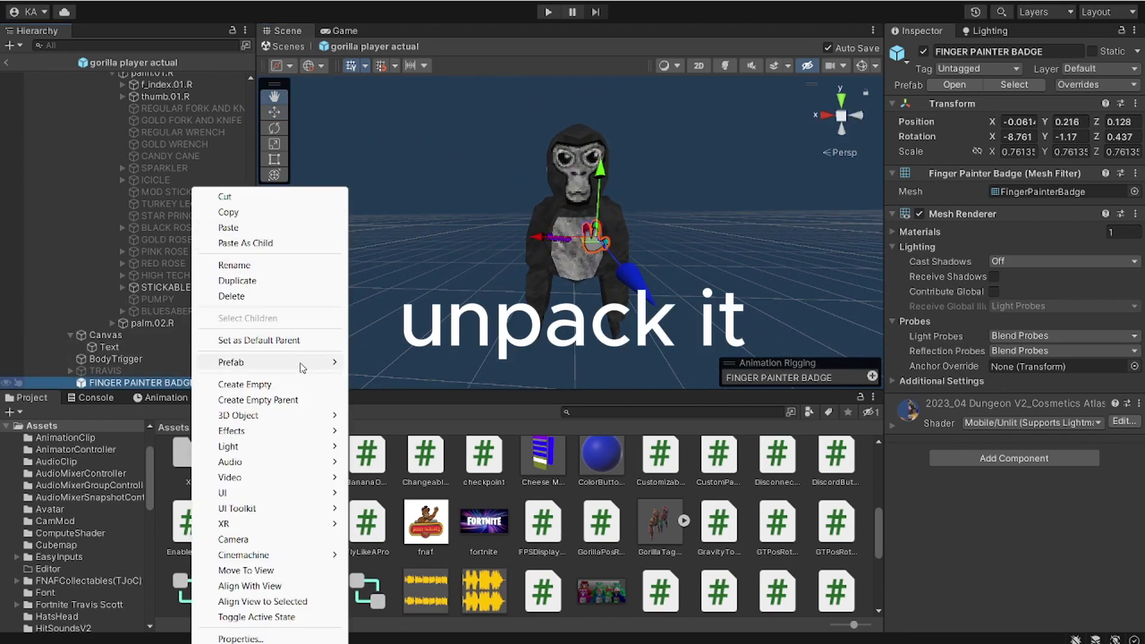
pyautogui.moveTo(301, 364)
pyautogui.click(385, 424)
# Add the FINGER PAINTER BADGE object to the Cosmetics list of gorilla player actual's VR Rig script
pyautogui.scroll(10, 206, 197)
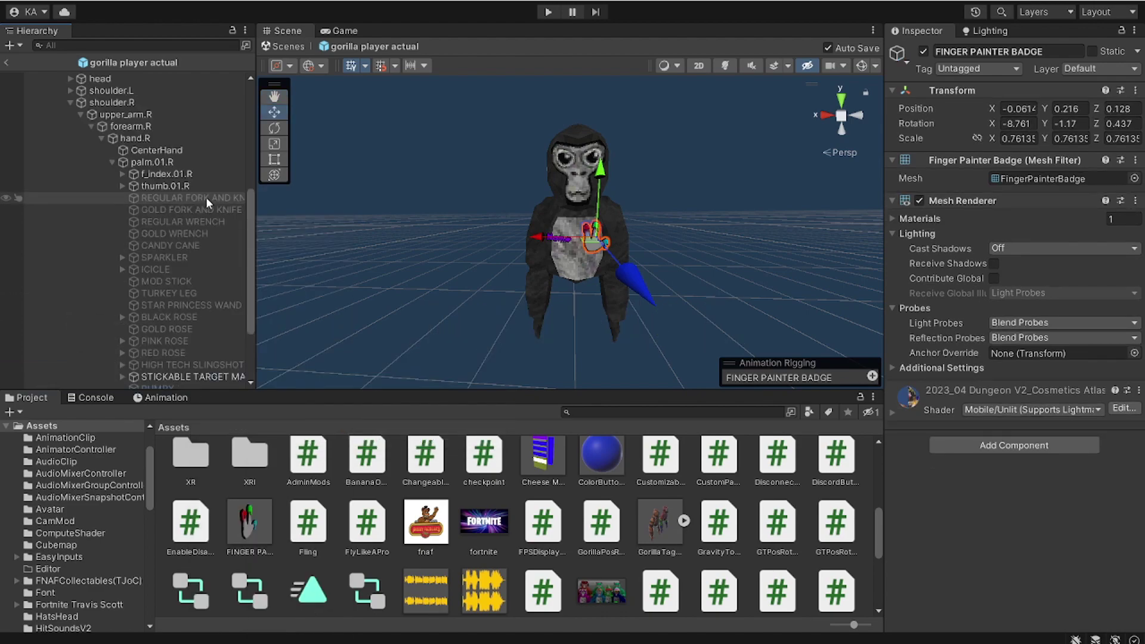
pyautogui.click(143, 78)
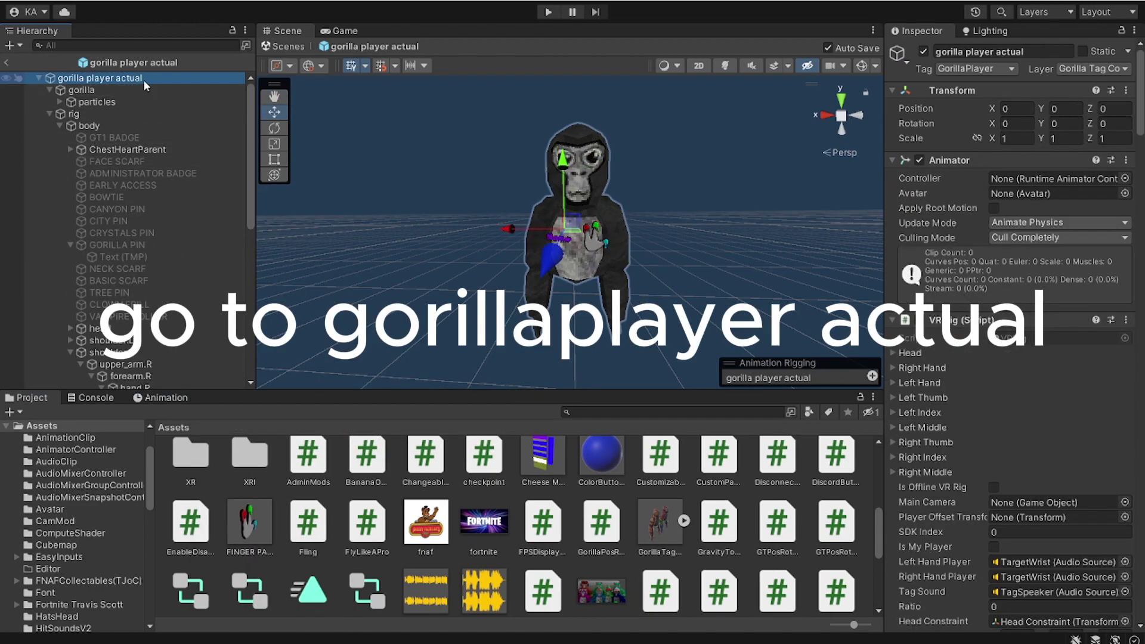
pyautogui.scroll(-15, 933, 435)
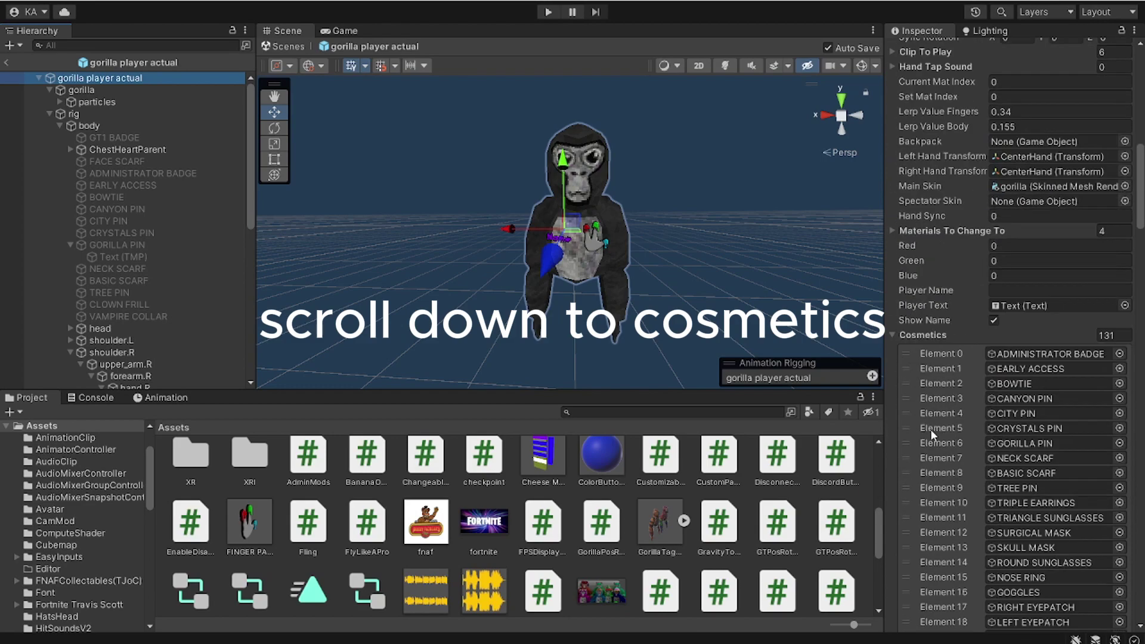
pyautogui.scroll(-15, 175, 298)
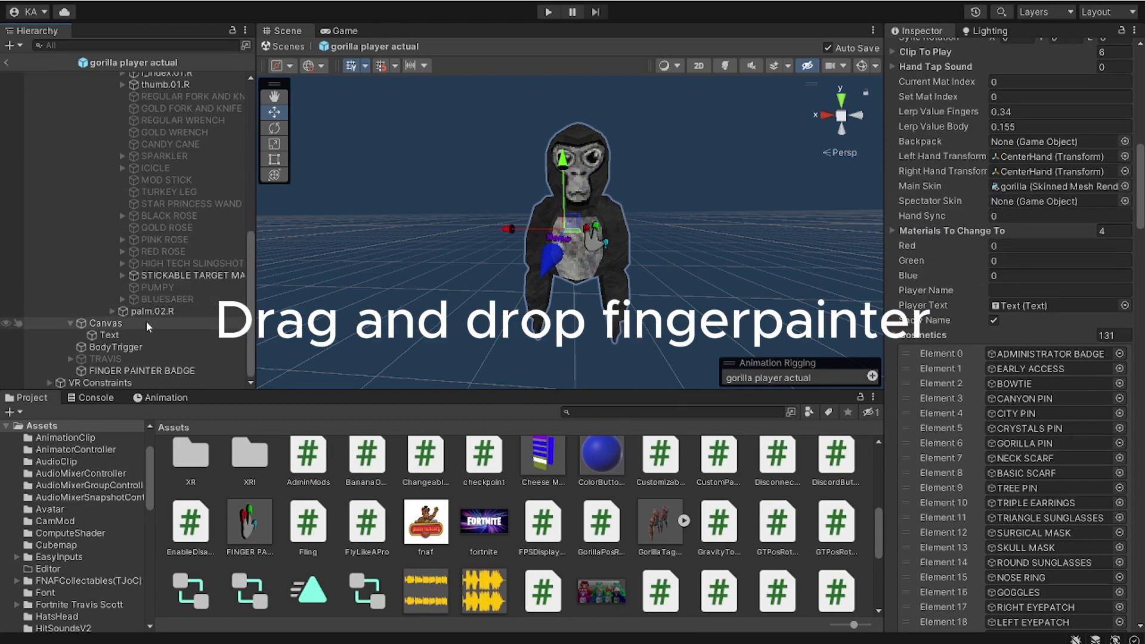
pyautogui.moveTo(142, 370)
pyautogui.mouseDown()
pyautogui.moveTo(769, 364)
pyautogui.moveTo(944, 339)
pyautogui.mouseUp()
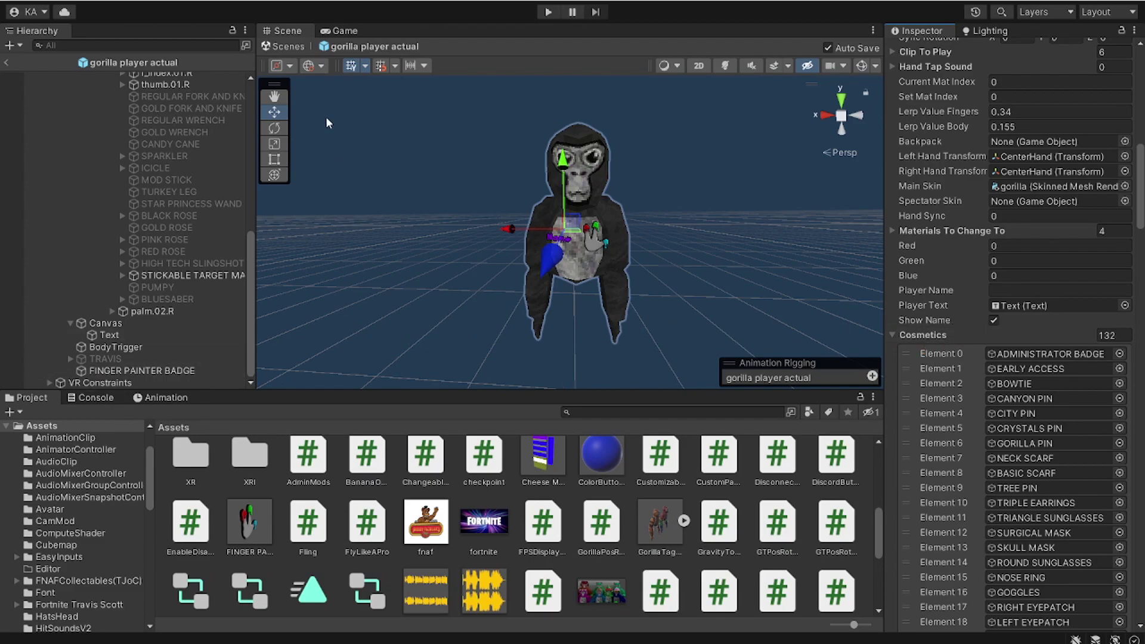
# Deactivate the FINGER PAINTER BADGE object in the gorilla player actual prefab
pyautogui.scroll(3, 798, 130)
pyautogui.scroll(15, 918, 133)
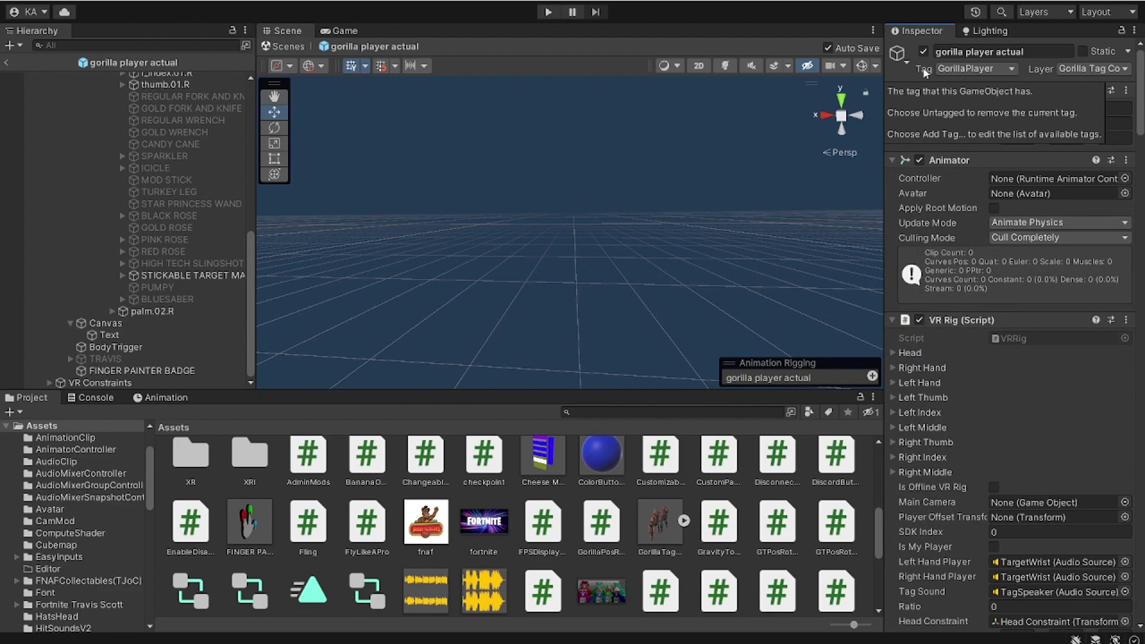
pyautogui.click(924, 53)
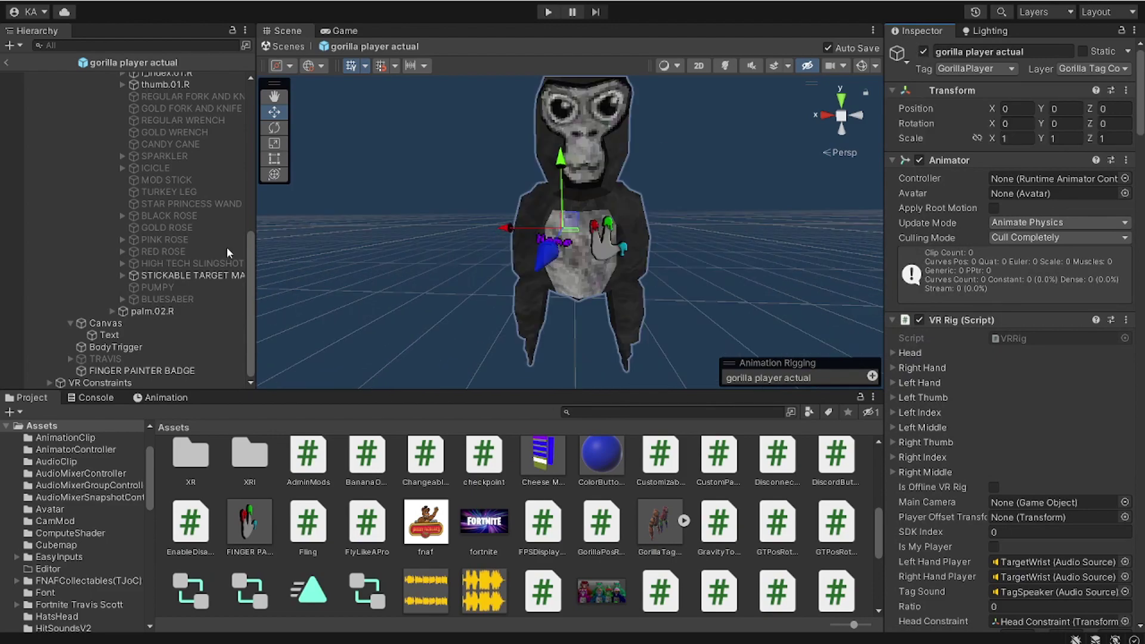
pyautogui.click(141, 370)
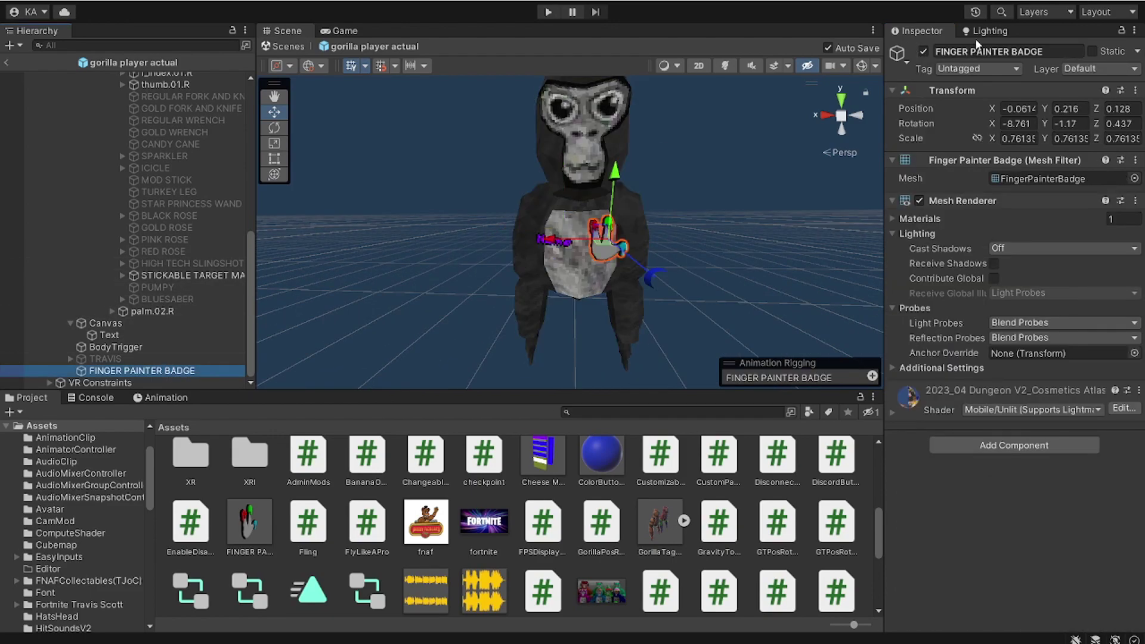
pyautogui.click(924, 51)
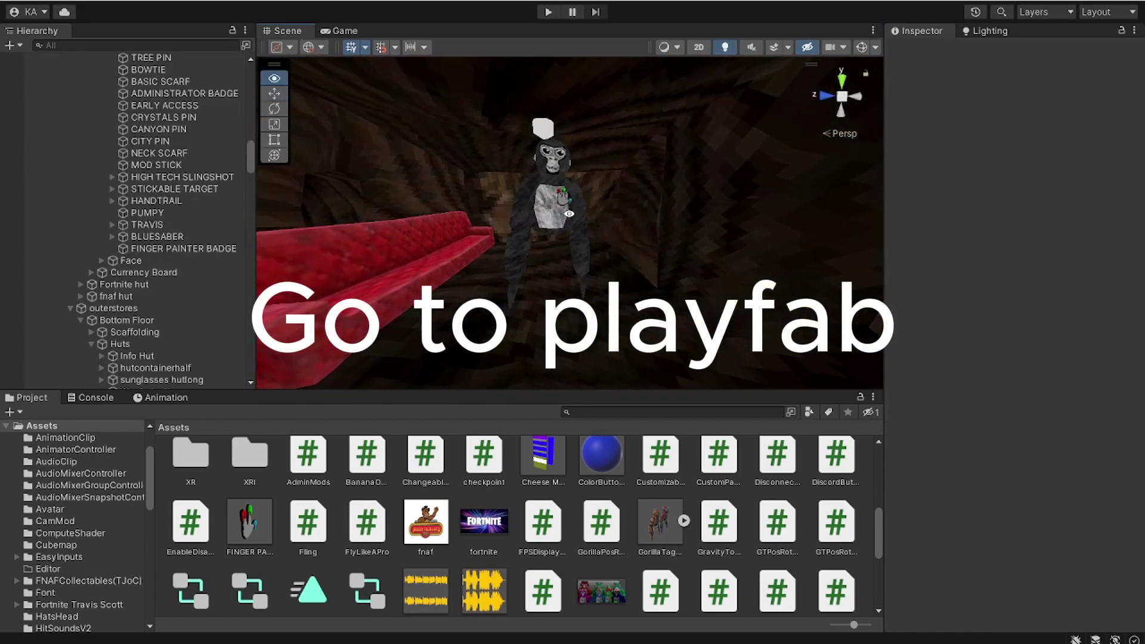
# Switch to PlayFab and open the legacy catalogs in the project's Economy section
pyautogui.hotkey('alt', 'Tab')
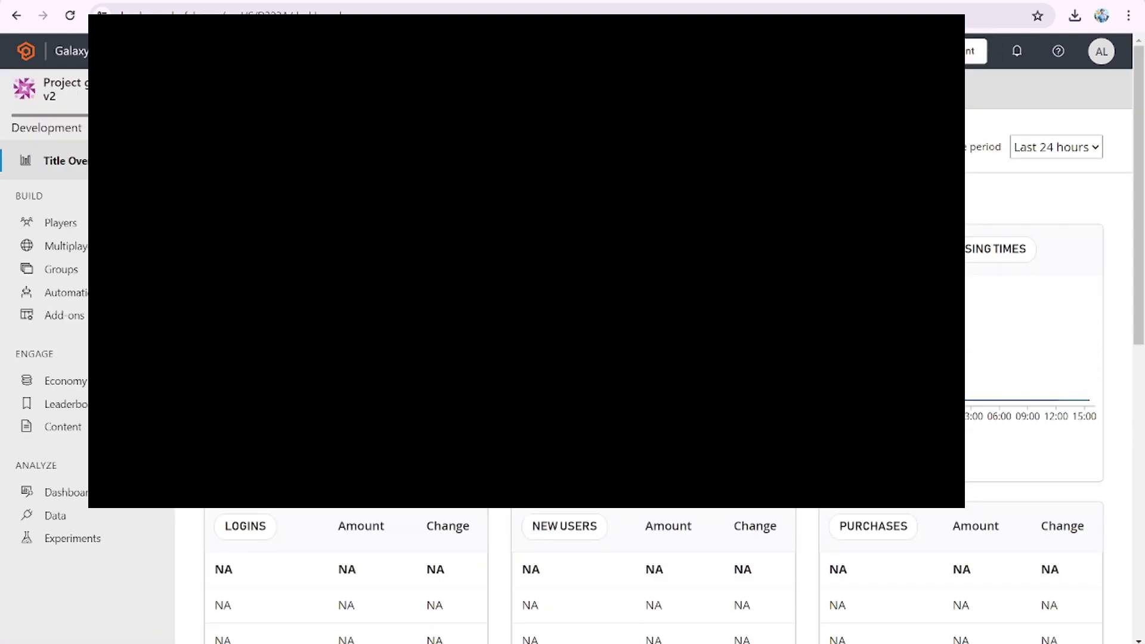
pyautogui.click(65, 381)
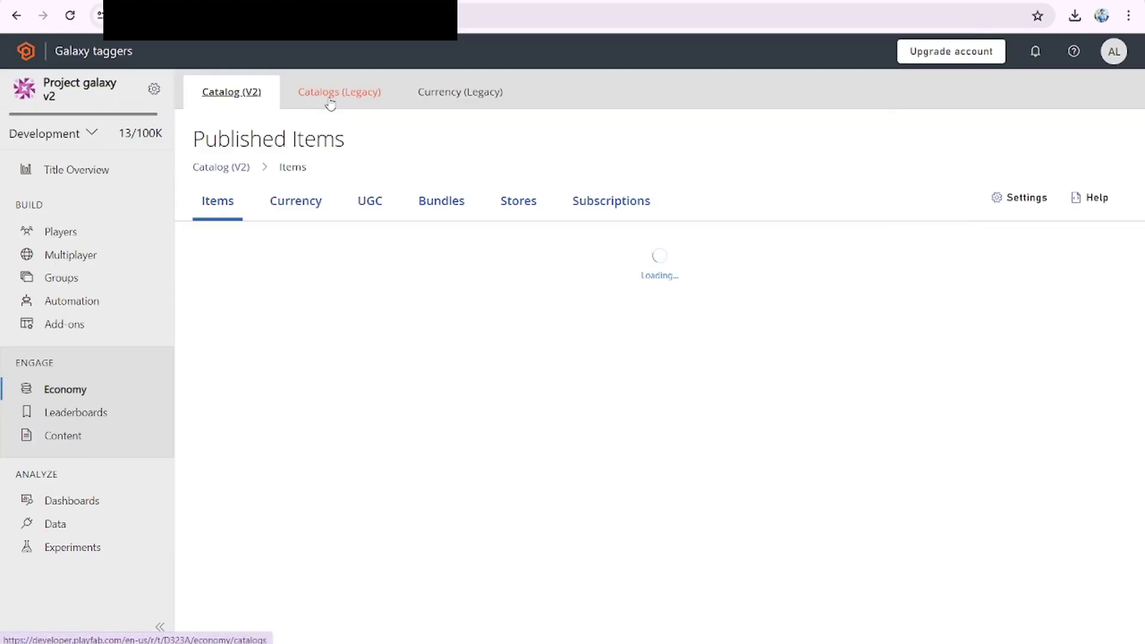
pyautogui.click(330, 96)
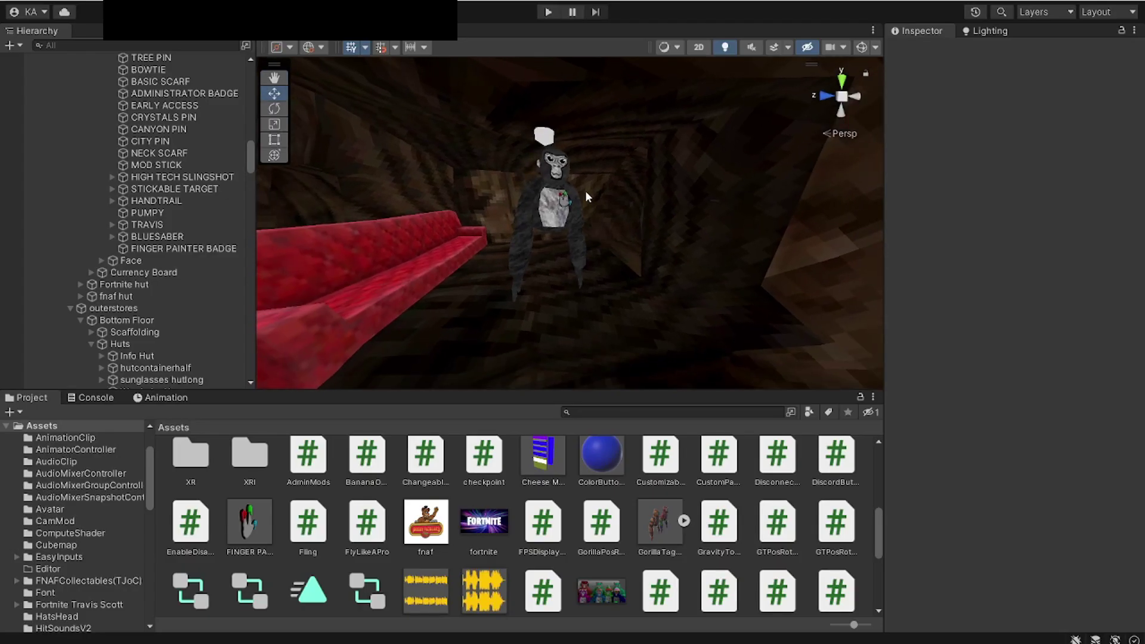
# Back in Unity, rename the badge worn by the scene's player rig to FINGERPAINTER
pyautogui.click(556, 192)
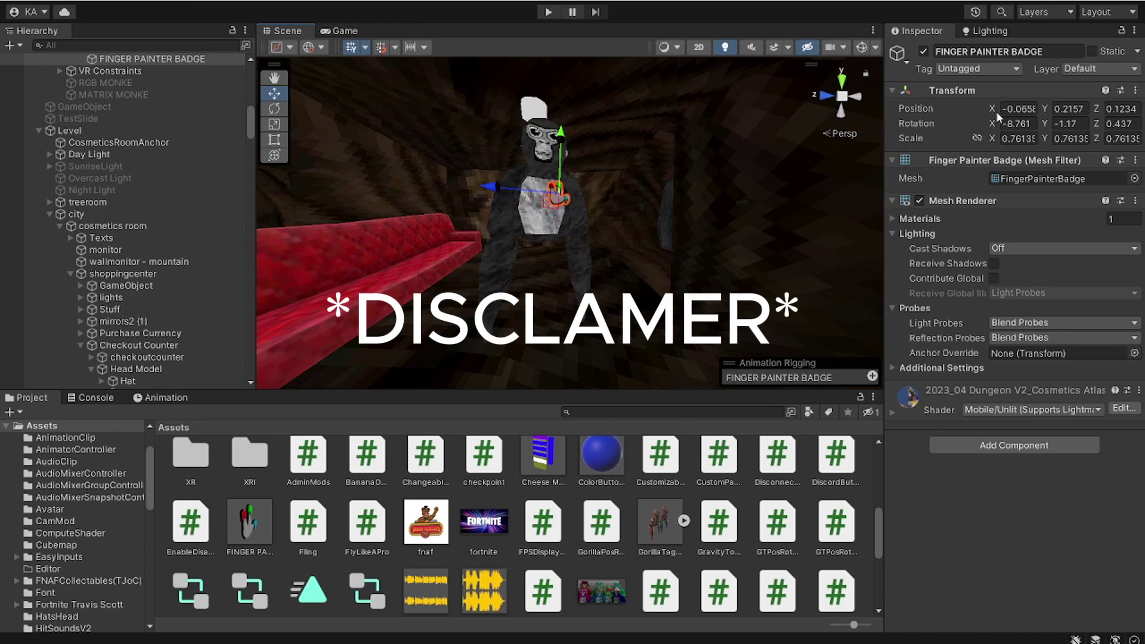
pyautogui.click(1040, 51)
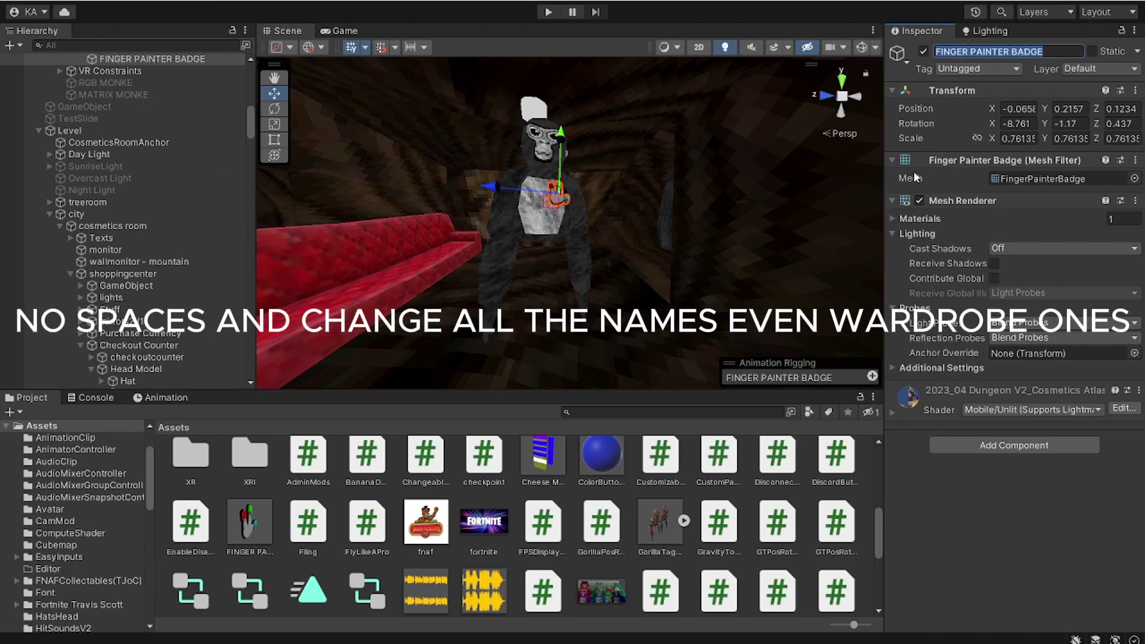
pyautogui.write('FINGERPAINTER')
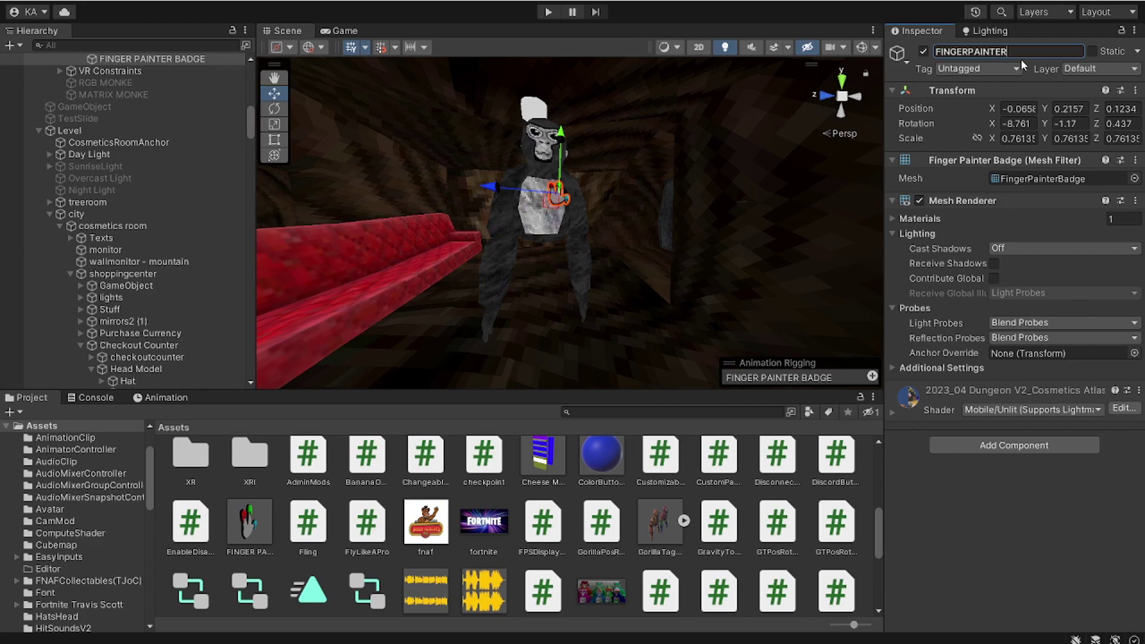
pyautogui.hotkey('ctrl', 'a')
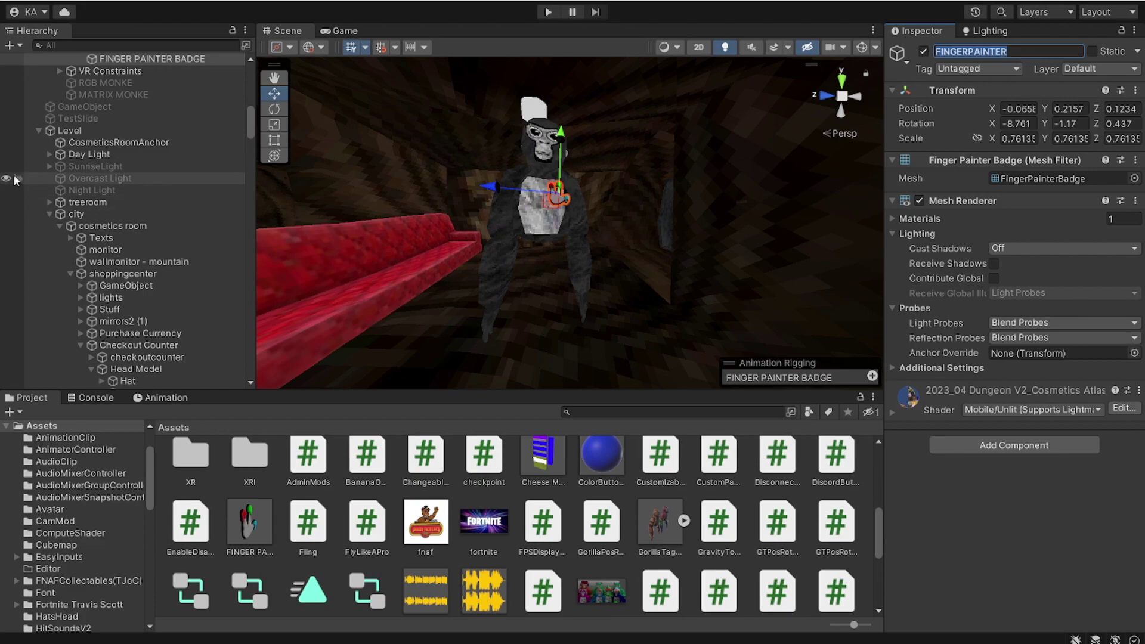
# Open the gorilla player actual prefab from the gorillaprefabs folder
pyautogui.scroll(3, 624, 467)
pyautogui.click(648, 411)
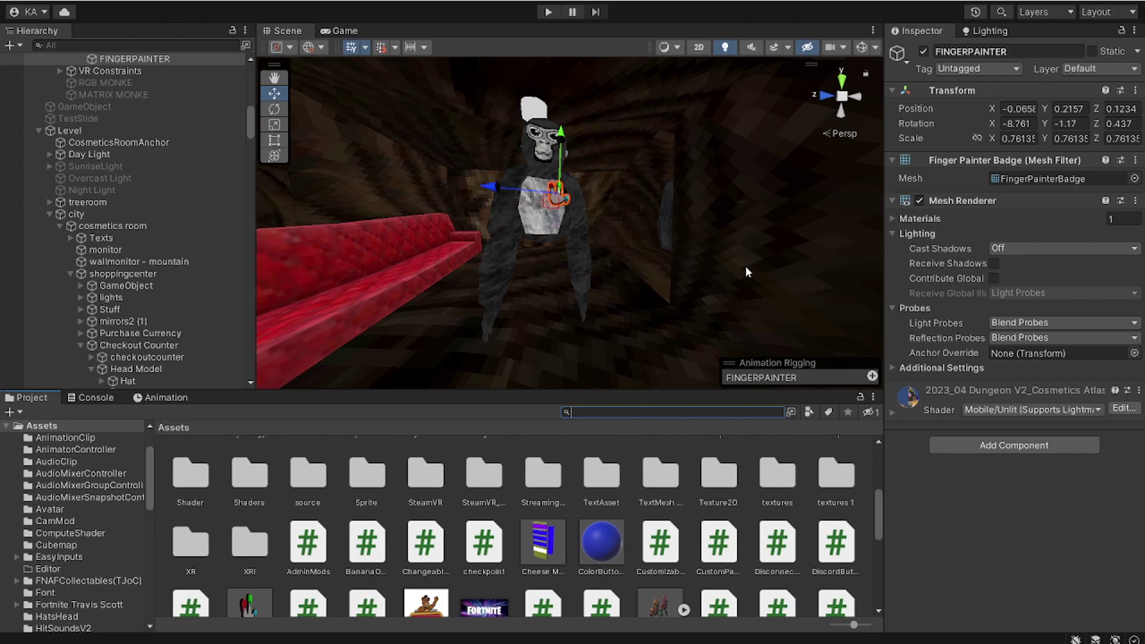
pyautogui.doubleClick(483, 468)
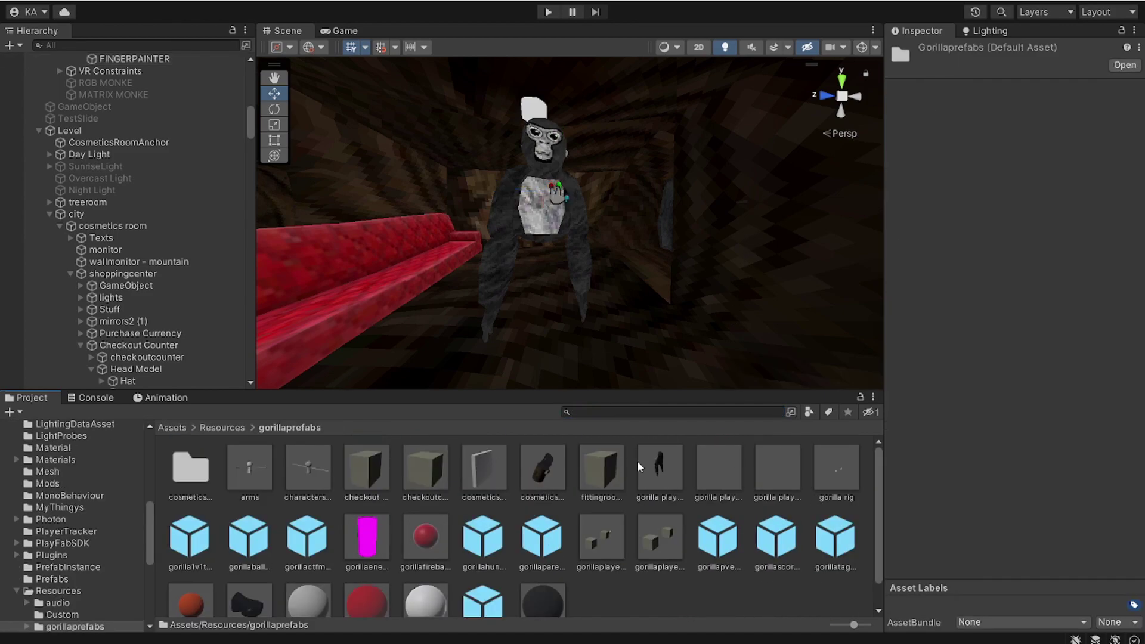
pyautogui.doubleClick(659, 468)
# Rename the FINGER PAINTER BADGE object in the gorilla player actual prefab to FINGERPAINTER
pyautogui.scroll(-10, 194, 317)
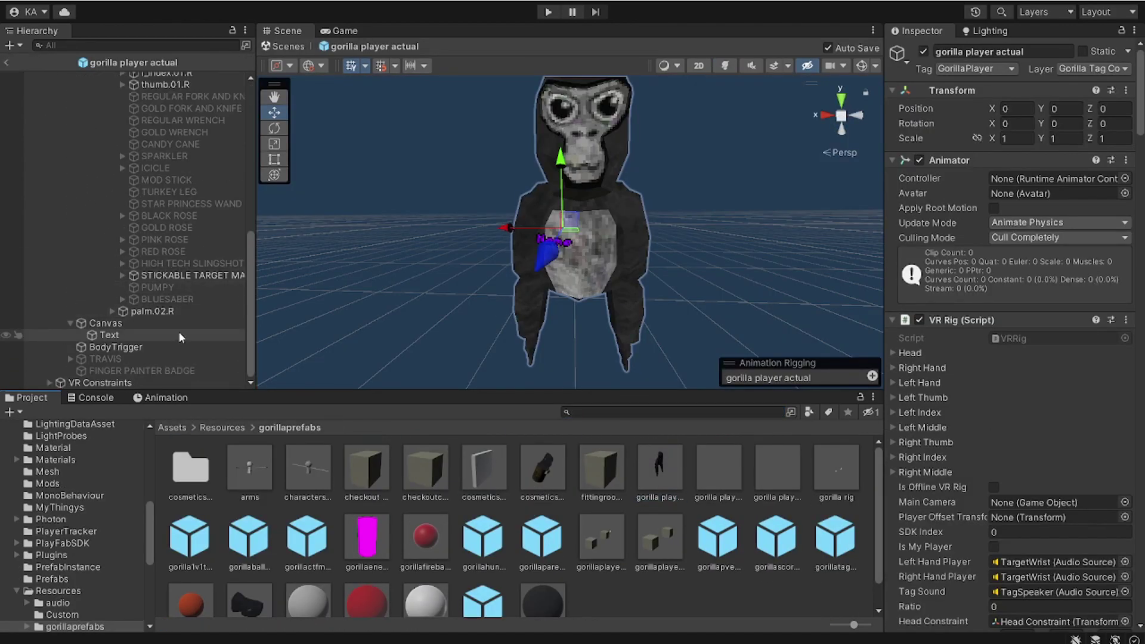
pyautogui.click(138, 371)
pyautogui.click(990, 51)
pyautogui.write('FINGERPAINTER')
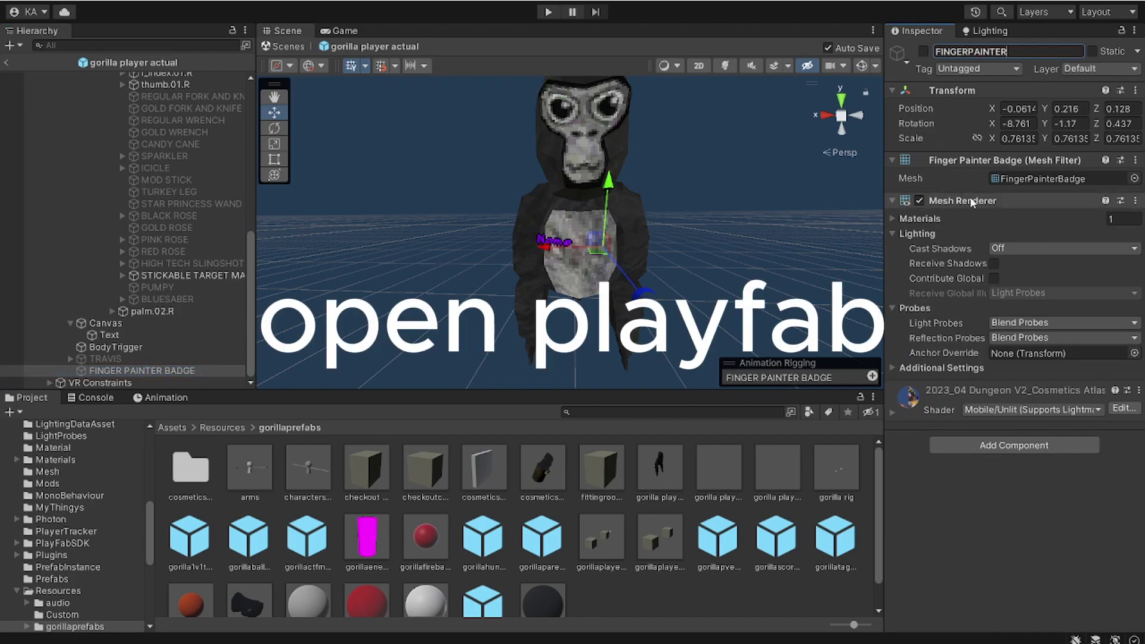
pyautogui.click(172, 428)
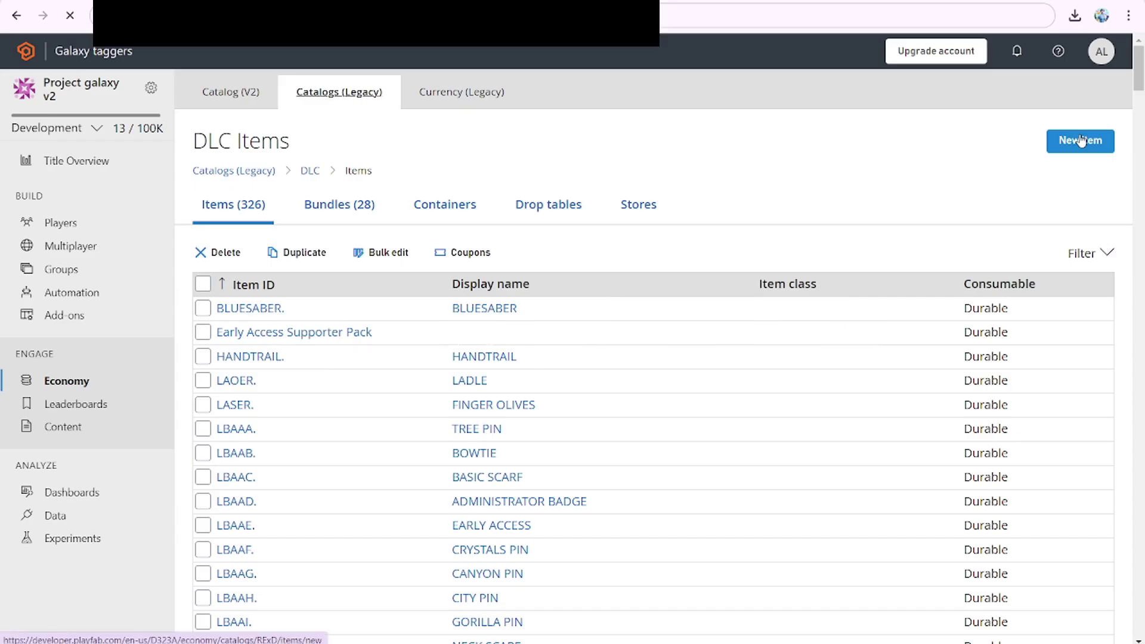
# In PlayFab, start a new item in the DLC catalog with the item ID "FINGERPAINTER." including the trailing period
pyautogui.click(1080, 140)
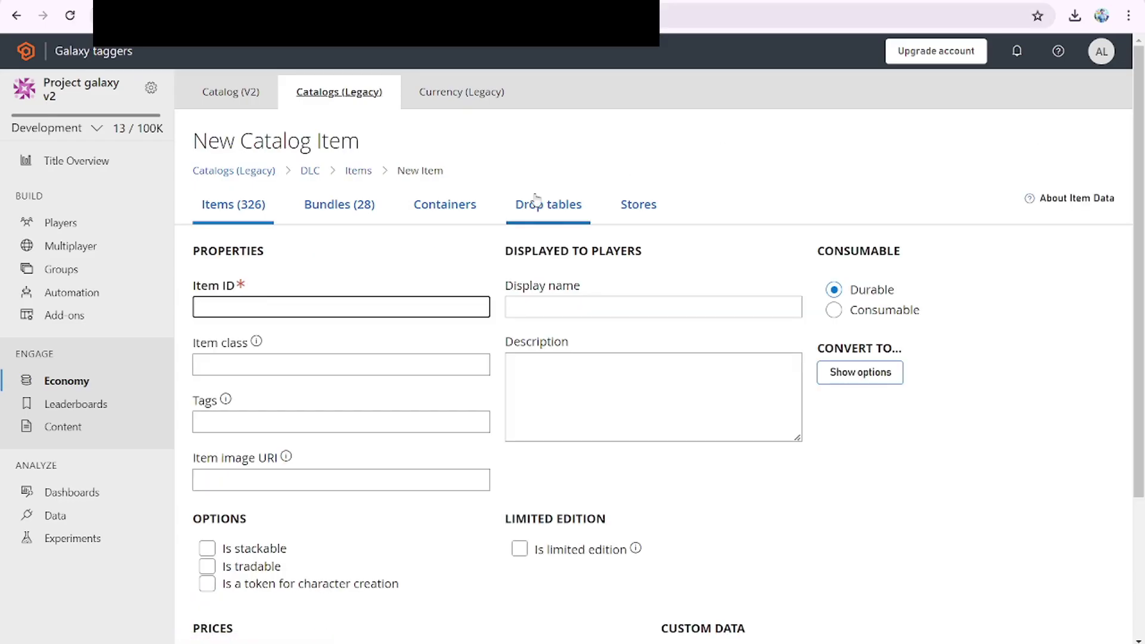
pyautogui.click(298, 307)
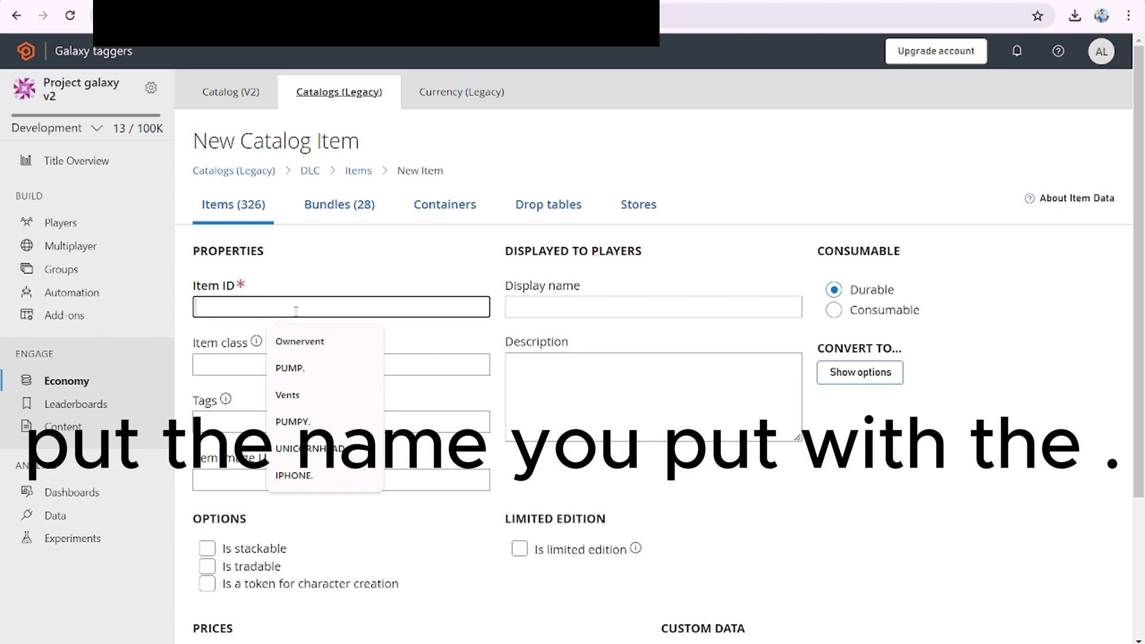
pyautogui.write('FINGERPAINTER')
pyautogui.moveTo(302, 339)
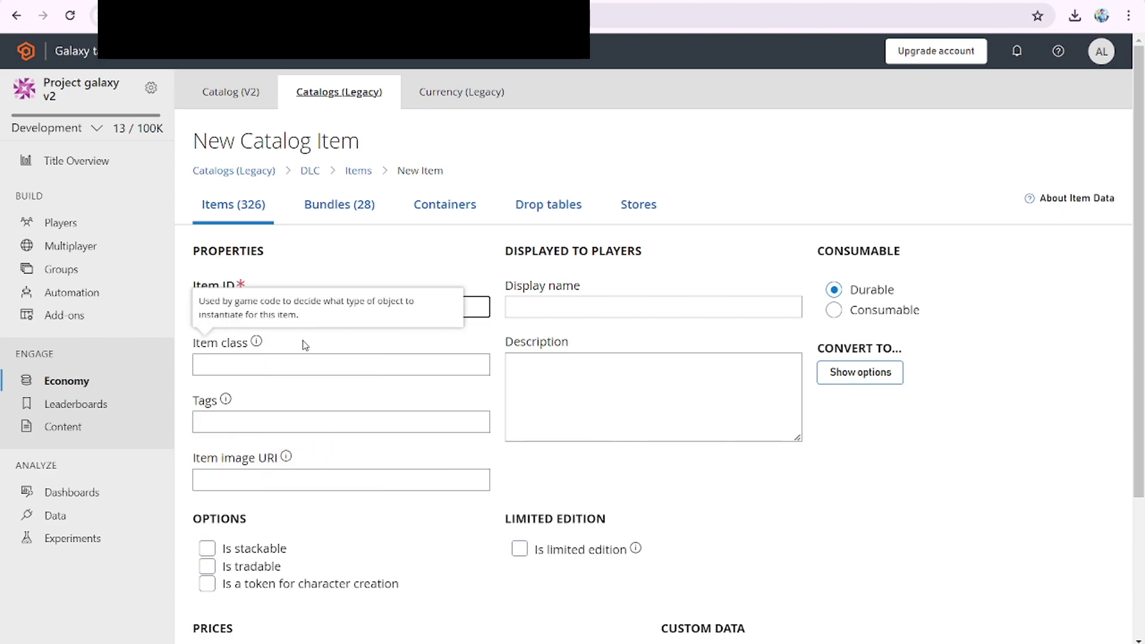
pyautogui.write('.')
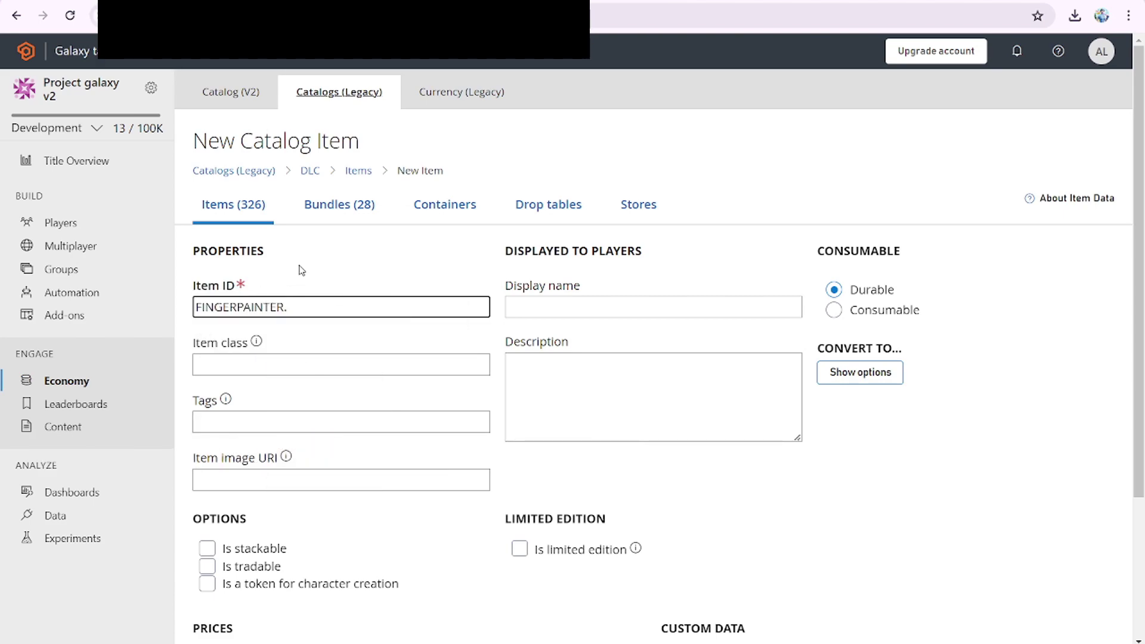
# Copy the item ID into the display name without the period, giving FINGERPAINTER
pyautogui.hotkey('ctrl', 'a')
pyautogui.hotkey('ctrl', 'c')
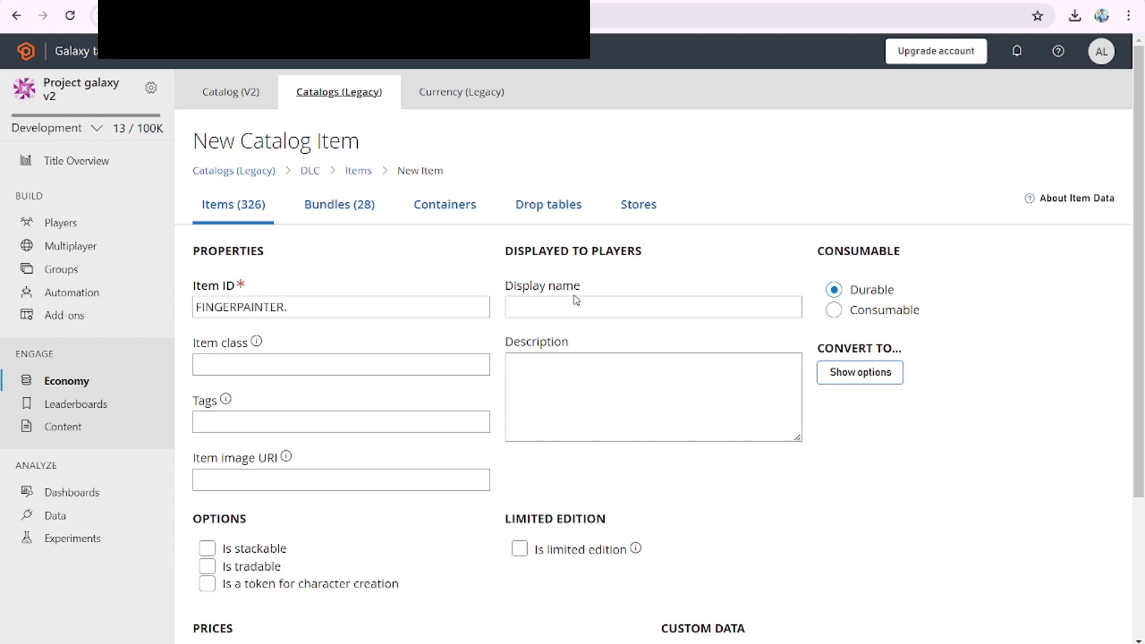
pyautogui.click(575, 302)
pyautogui.hotkey('ctrl', 'v')
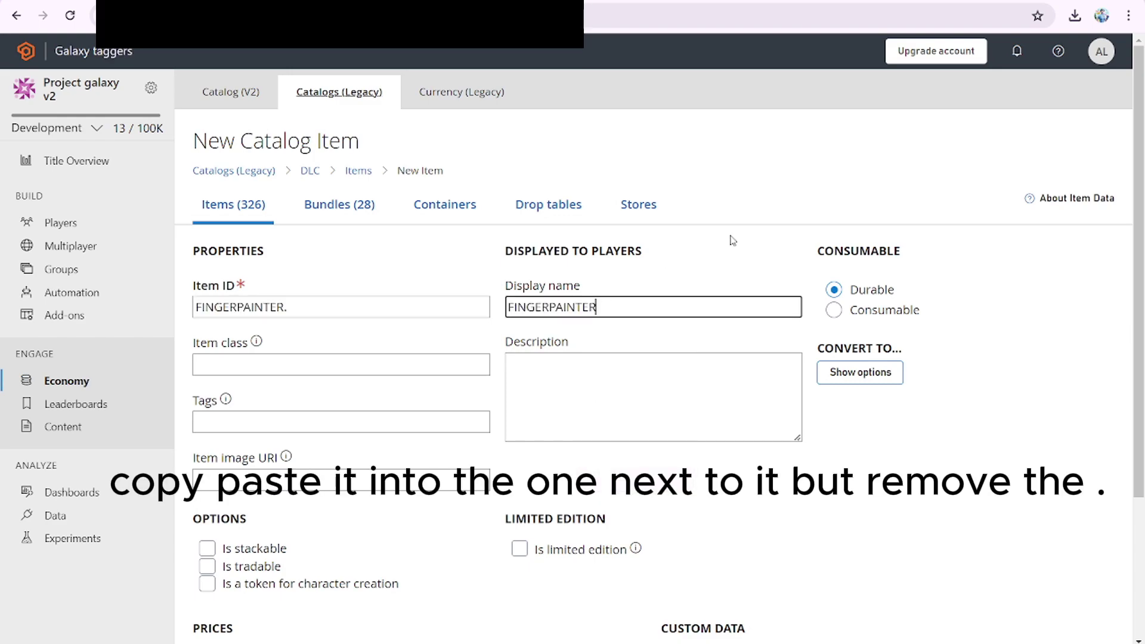
# Choose SR as the price currency without an amount and try to save the new catalog item
pyautogui.scroll(-3, 703, 285)
pyautogui.click(293, 518)
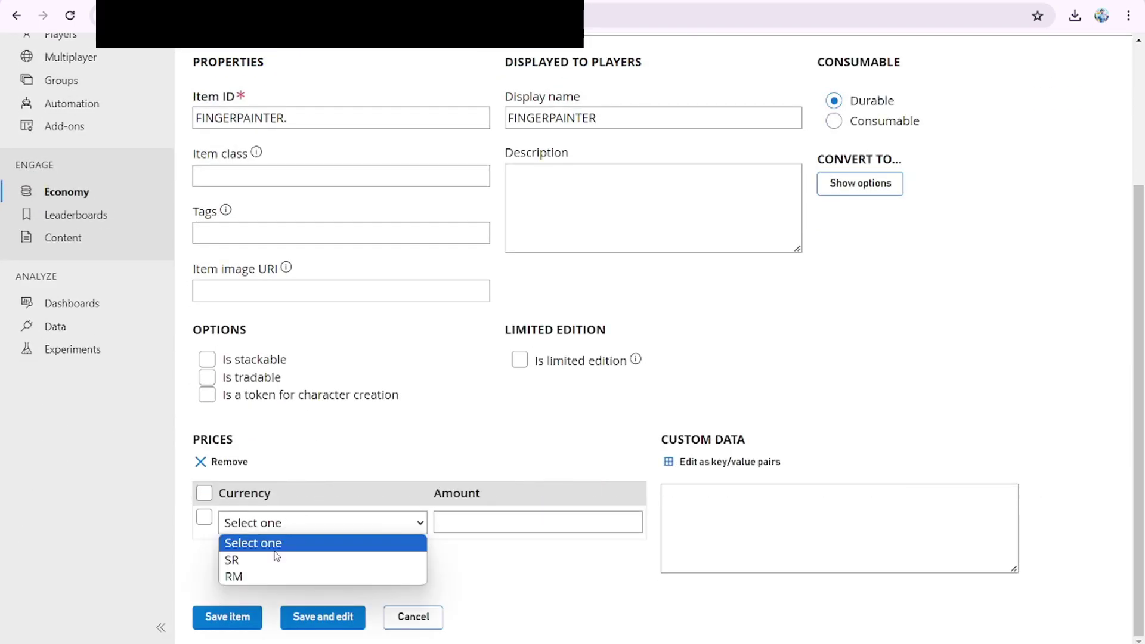
pyautogui.click(269, 560)
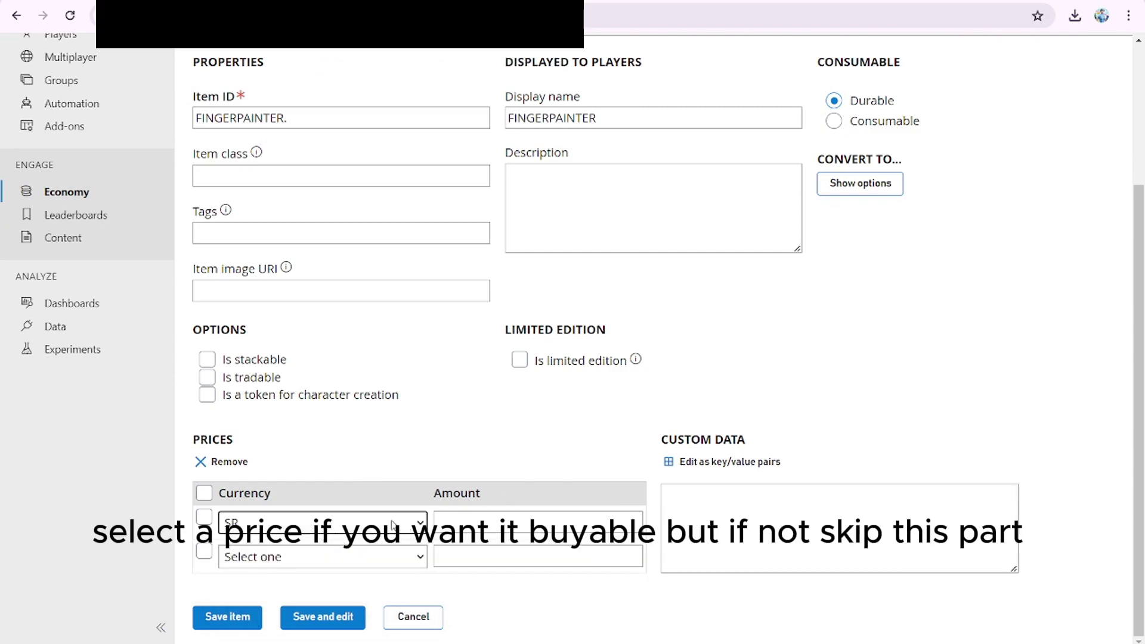
pyautogui.click(224, 616)
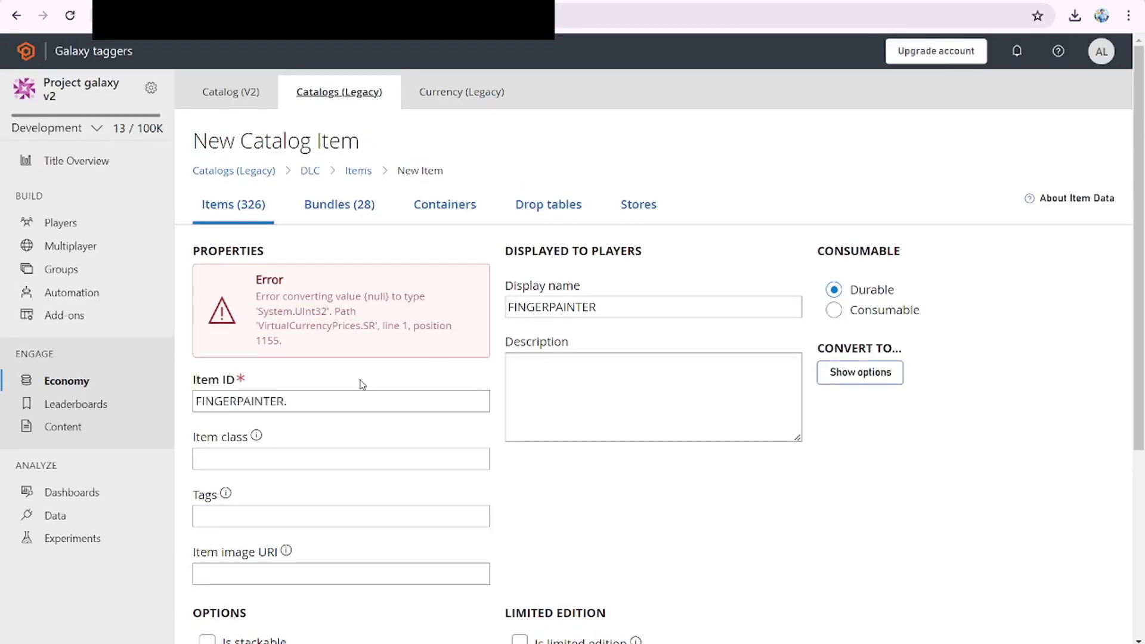
# Remove all price entries from the FINGERPAINTER catalog item and save it
pyautogui.scroll(-5, 403, 346)
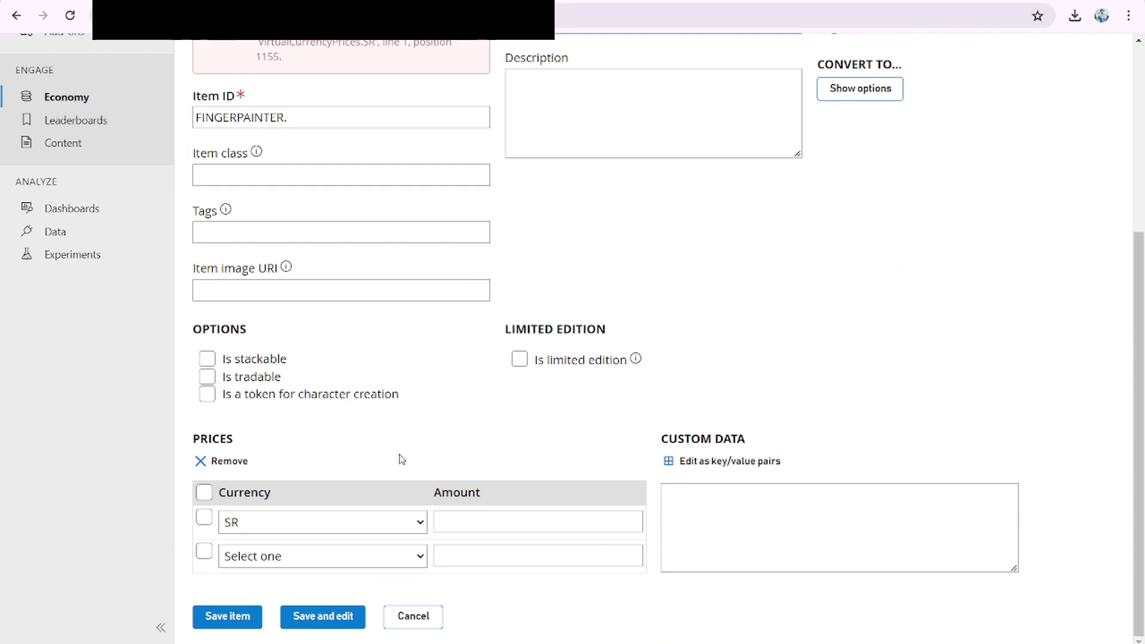
pyautogui.click(317, 530)
pyautogui.click(221, 462)
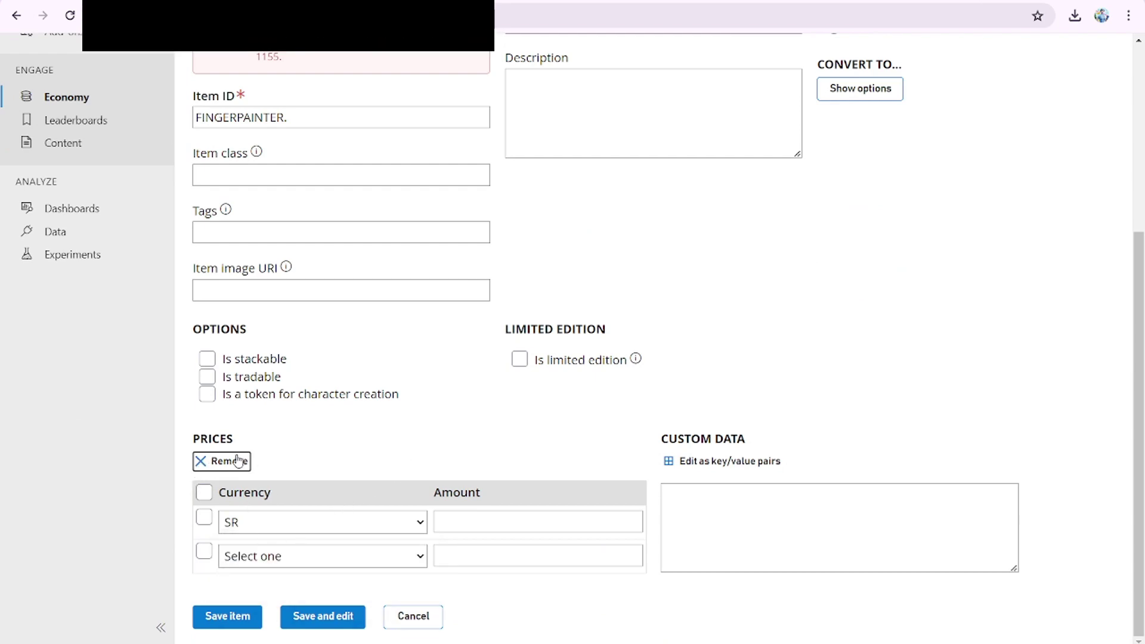
pyautogui.click(232, 516)
pyautogui.click(220, 473)
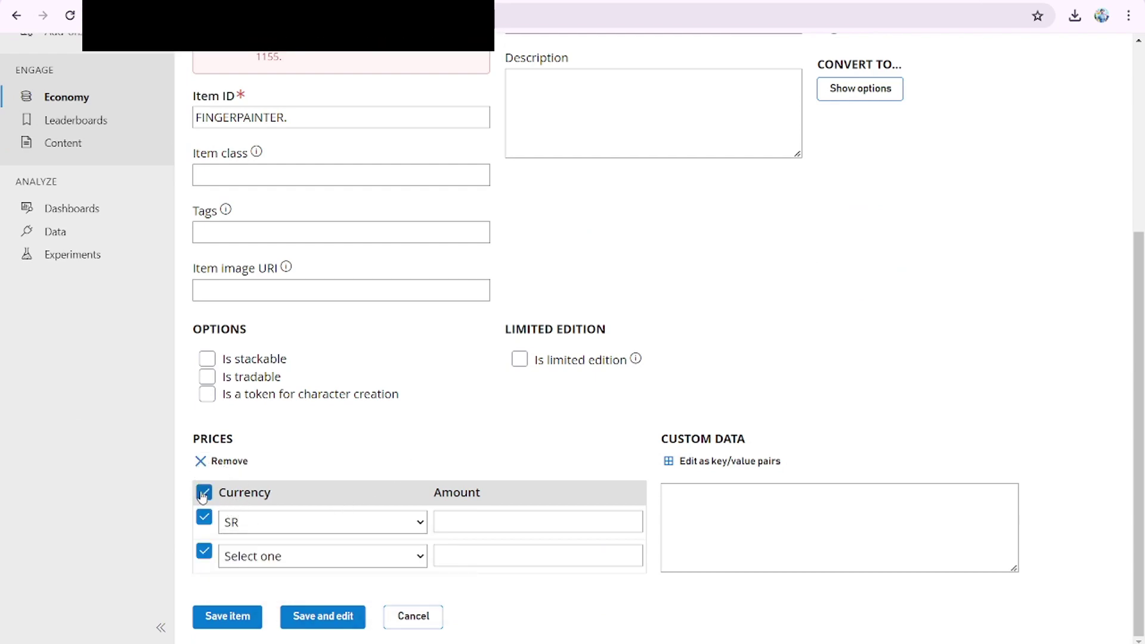
pyautogui.click(220, 461)
pyautogui.click(343, 385)
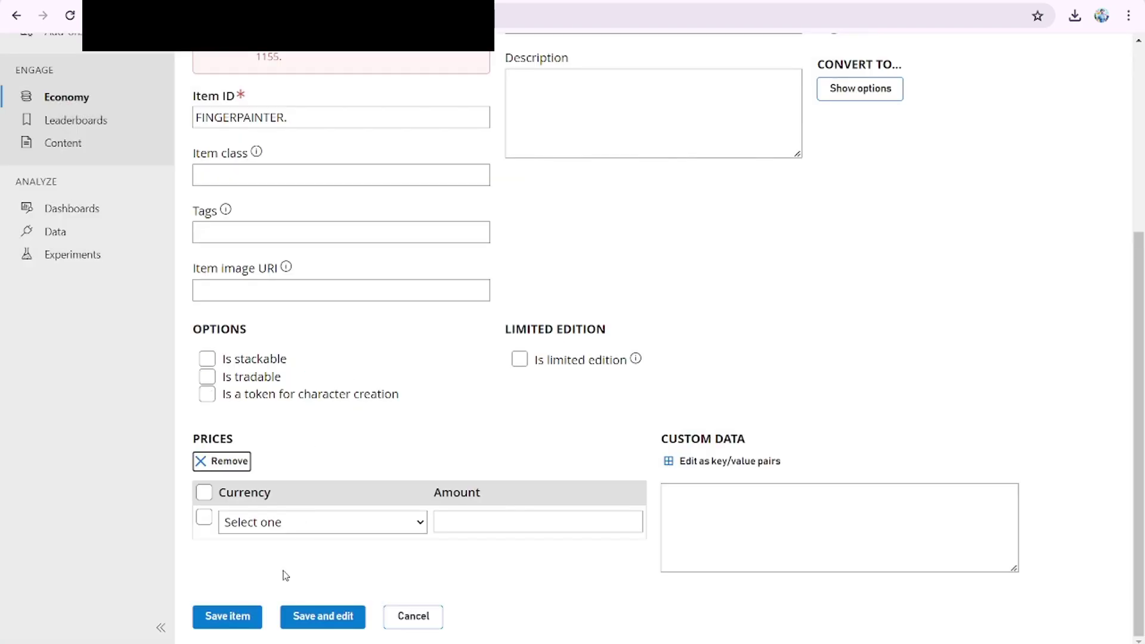
pyautogui.click(235, 620)
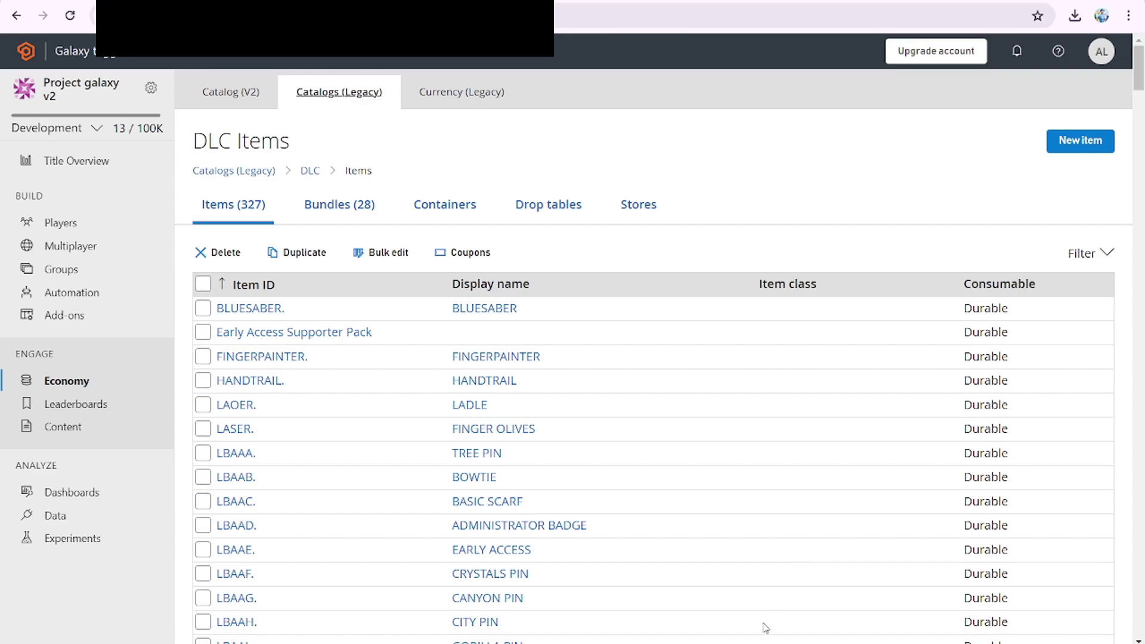
# Switch to Unity and select the CosmeticsController object under Photon Manager
pyautogui.hotkey('alt', 'Tab')
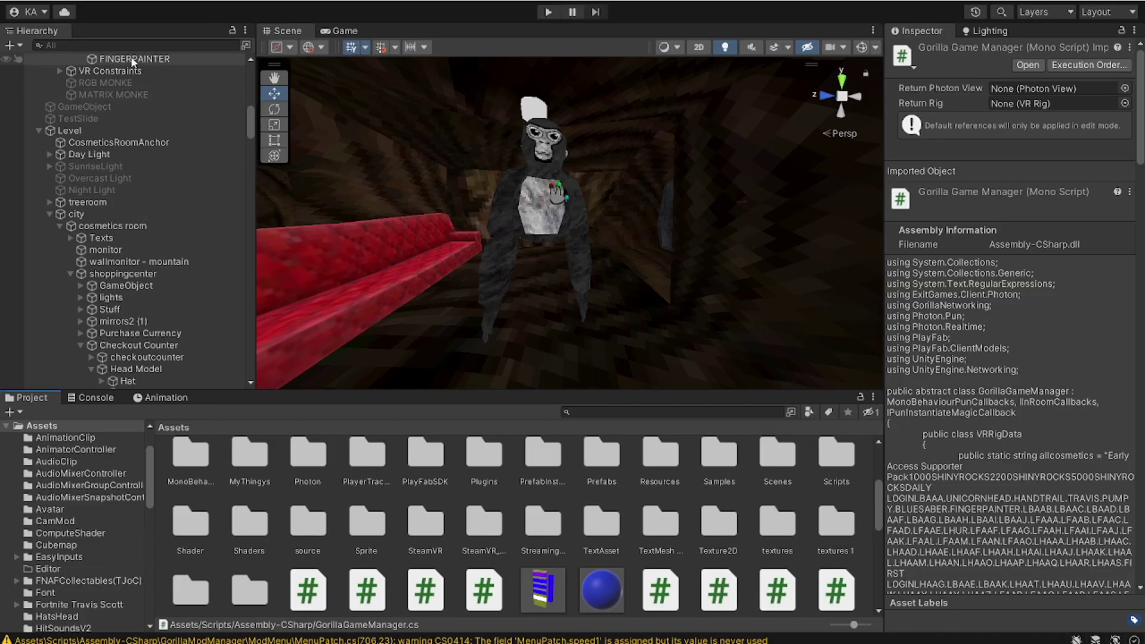
pyautogui.click(64, 45)
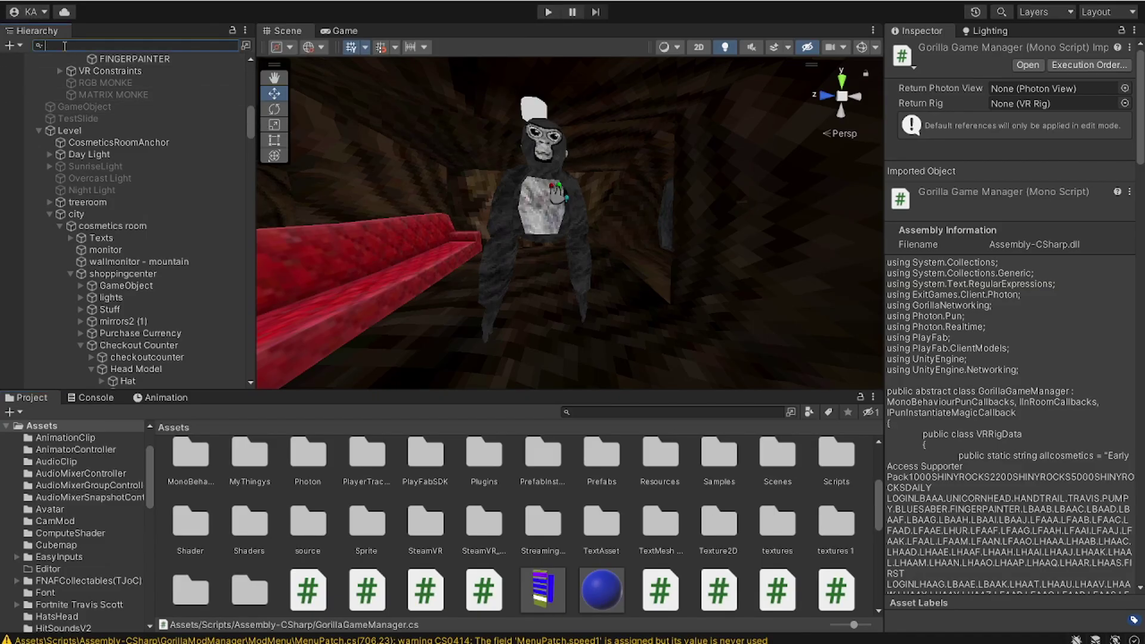
pyautogui.write('PLAYFAB')
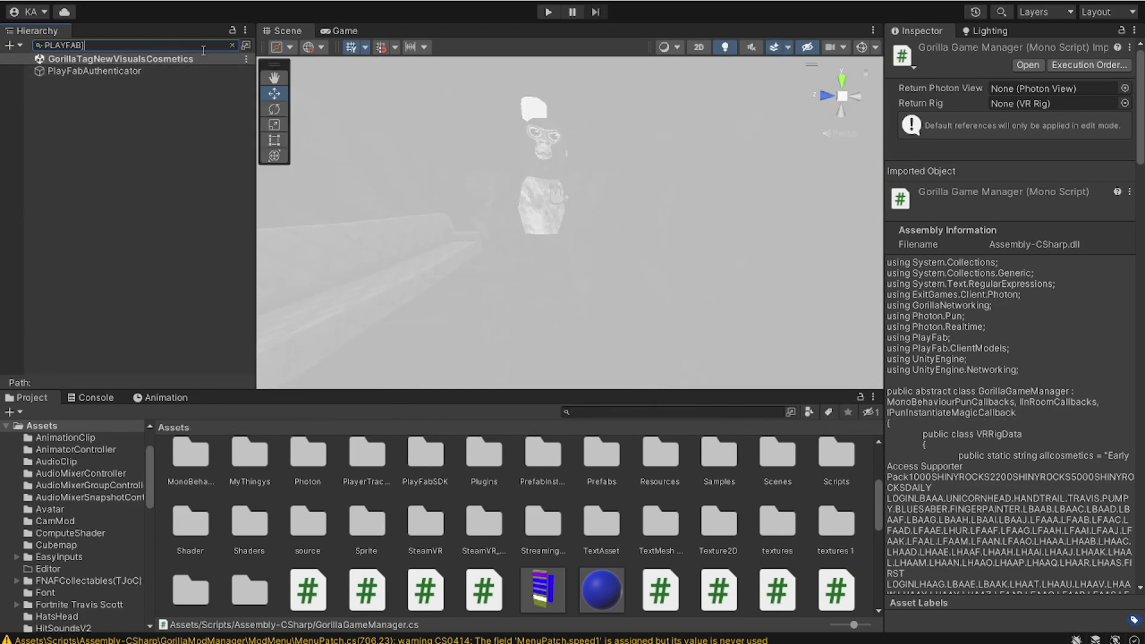
pyautogui.press('BackSpace')
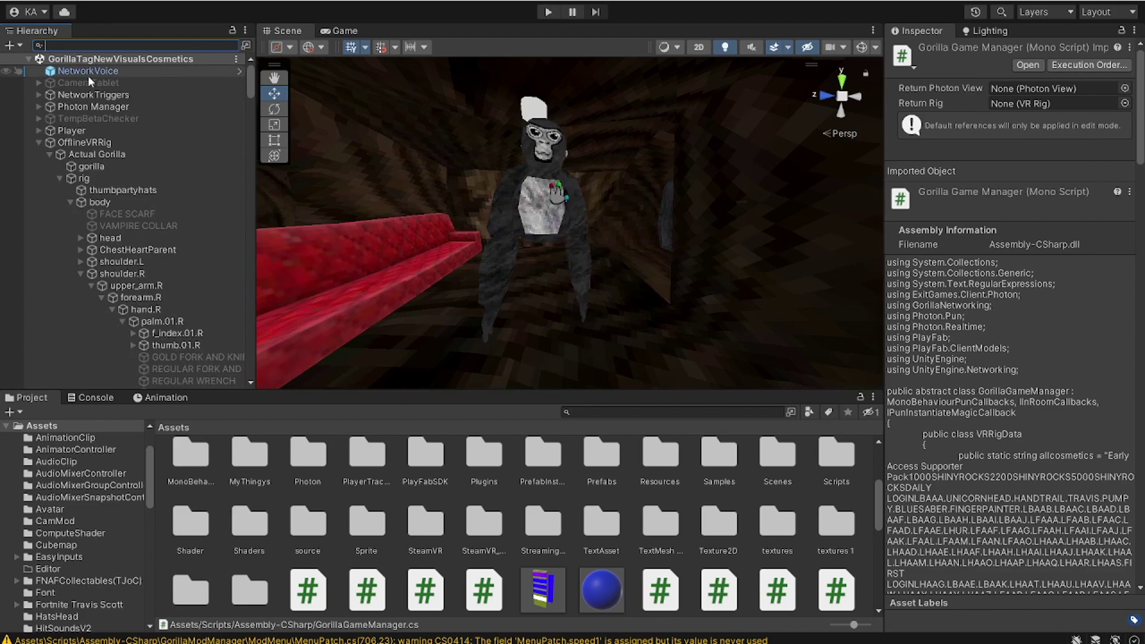
pyautogui.click(39, 106)
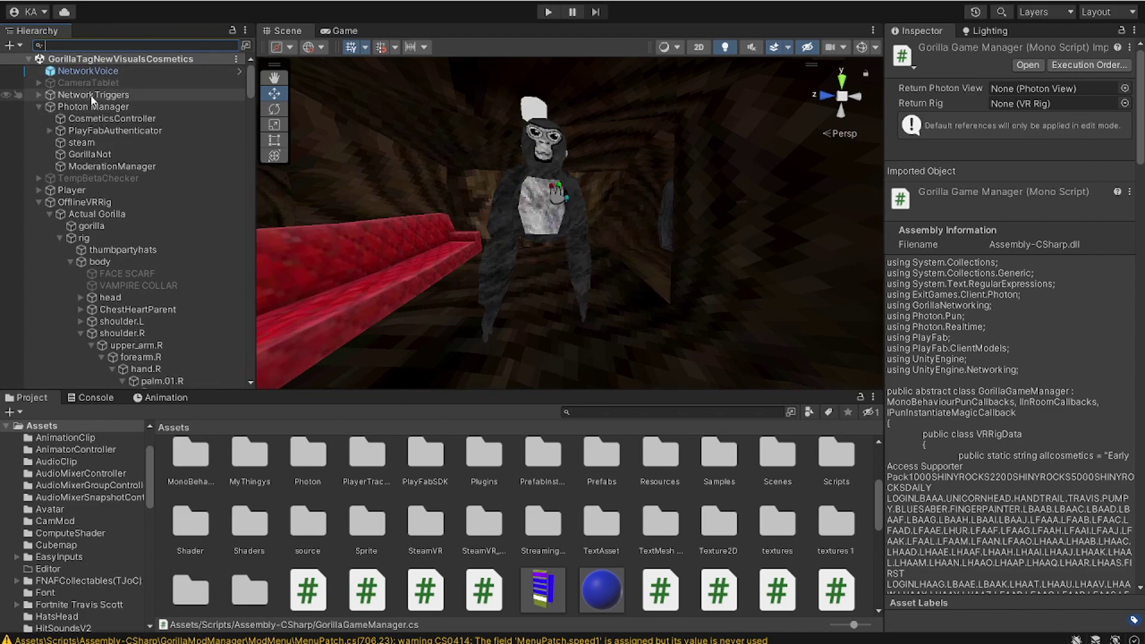
pyautogui.click(96, 118)
# Add an entry at the end of the CosmeticsController's cosmetics list and set its item name to "FINGERPAINTER." with the trailing period
pyautogui.scroll(-20, 1071, 452)
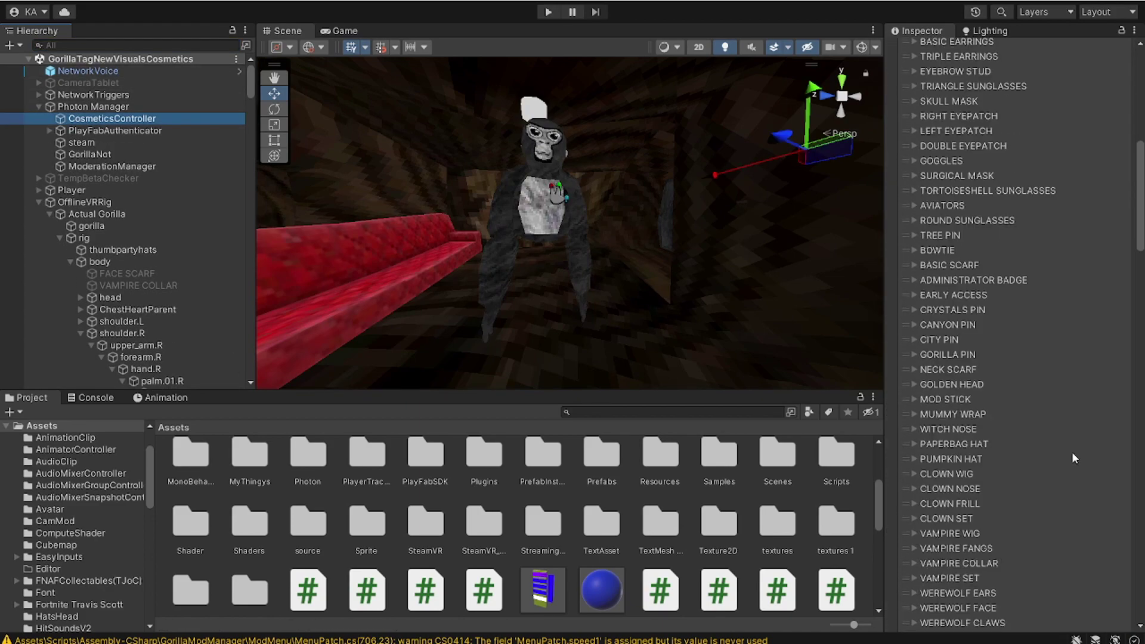
pyautogui.scroll(-10, 1012, 406)
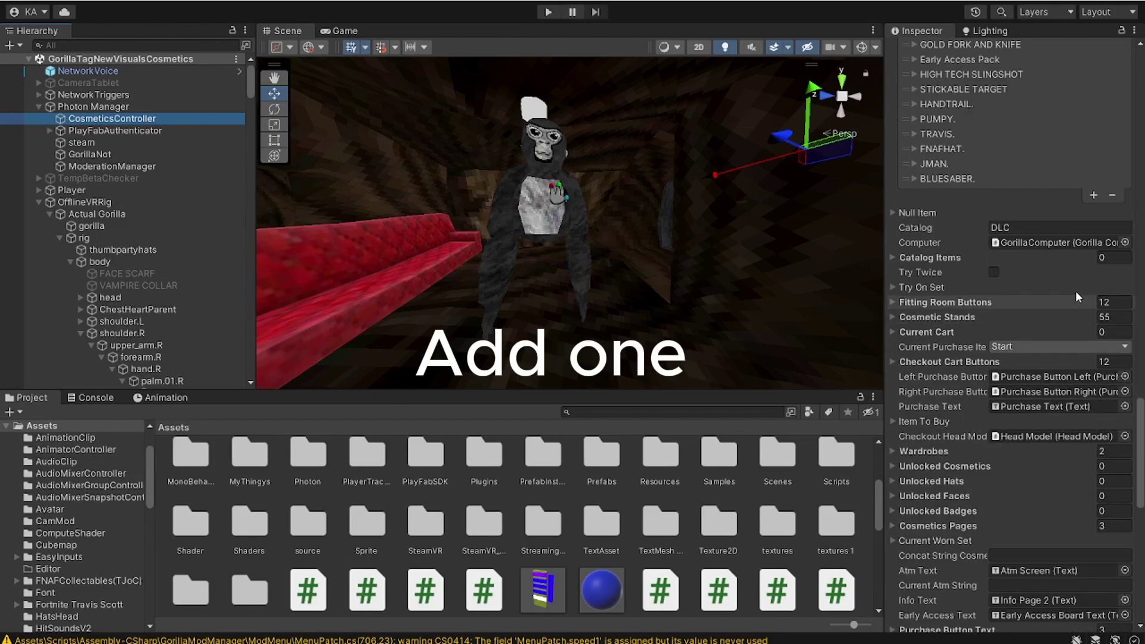
pyautogui.click(1092, 316)
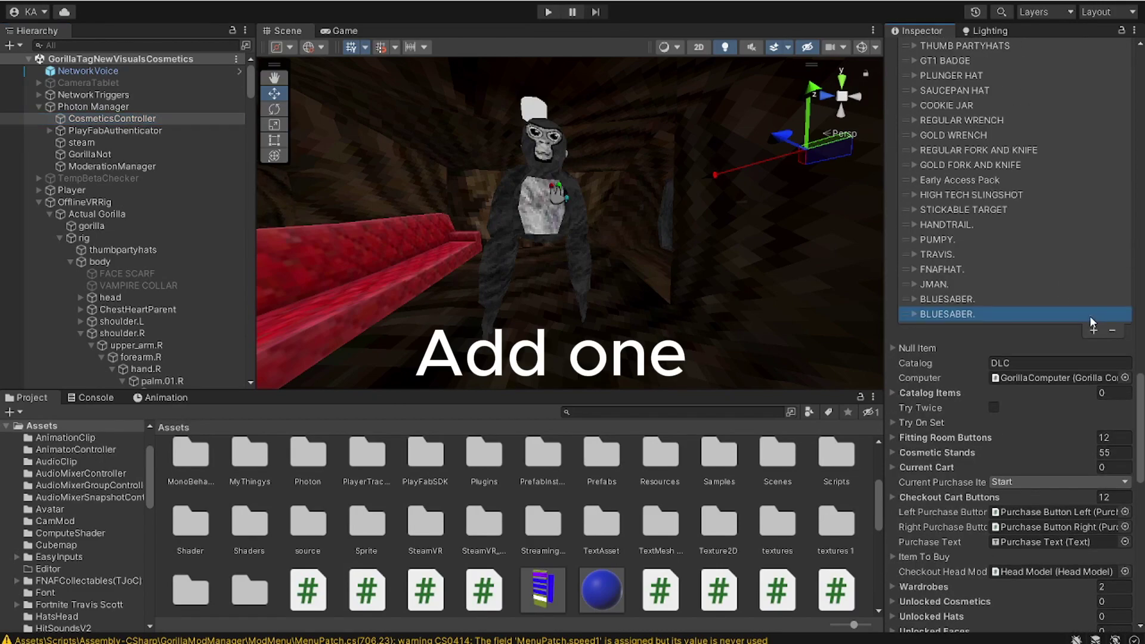
pyautogui.click(913, 314)
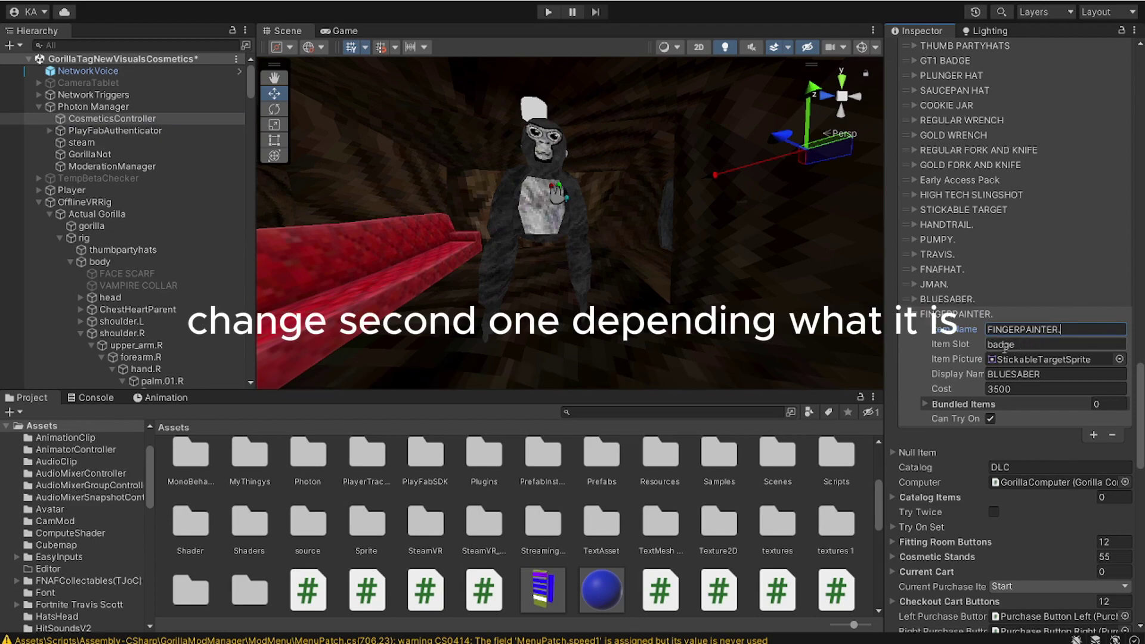
# Set the new entry's display name to FINGERPAINTER without the period and its cost to 0
pyautogui.click(1045, 375)
pyautogui.write('FINGERPAINTER.')
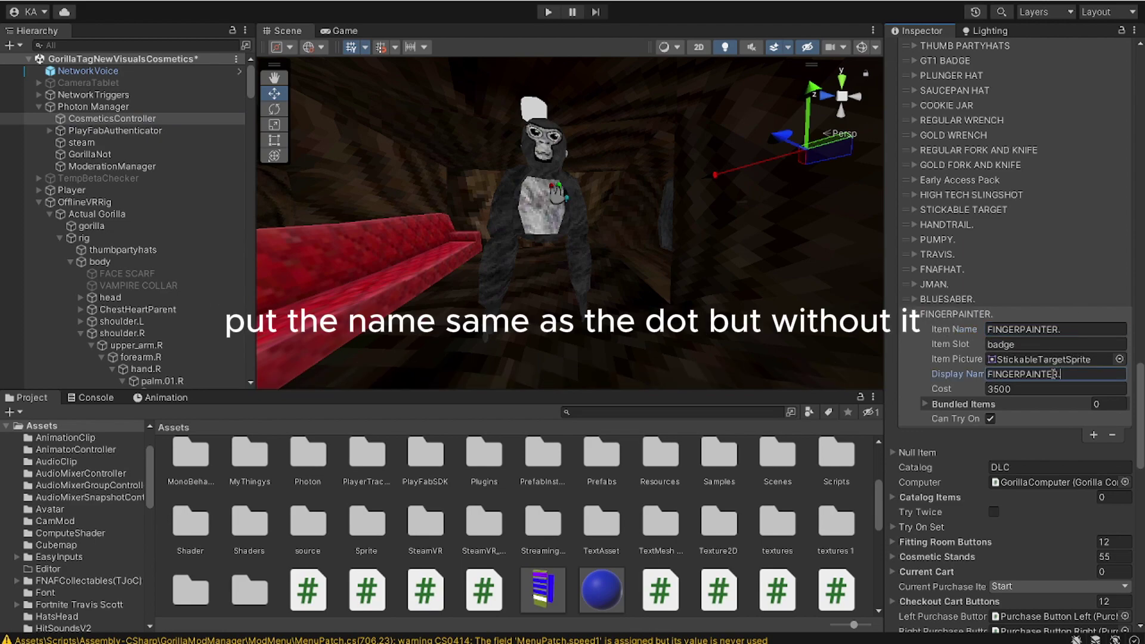
pyautogui.click(1038, 390)
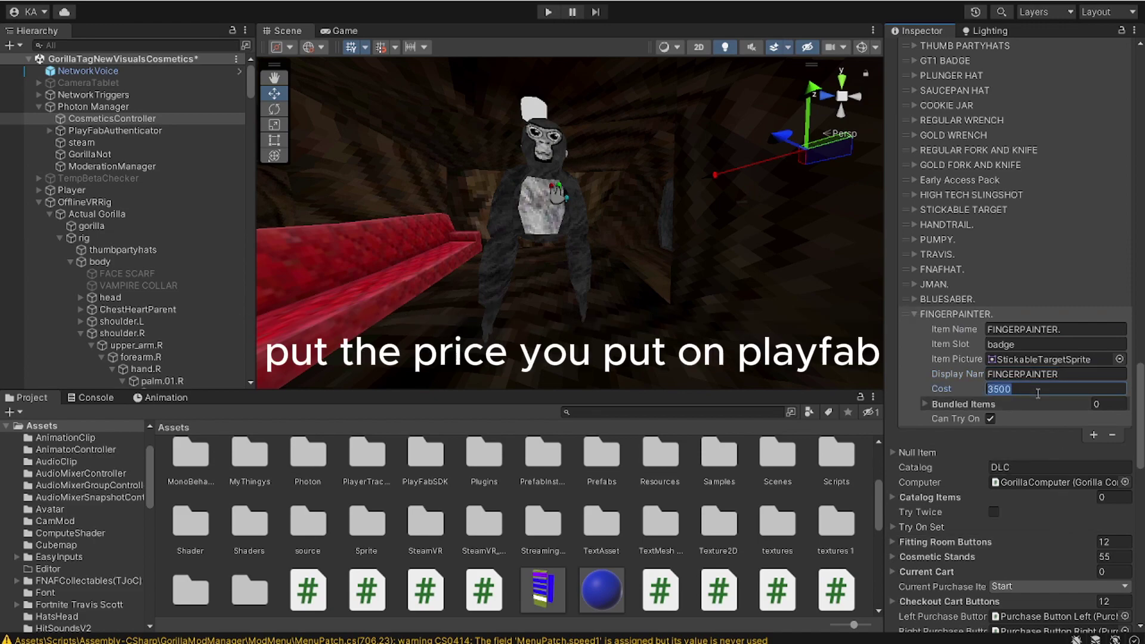
pyautogui.write('0')
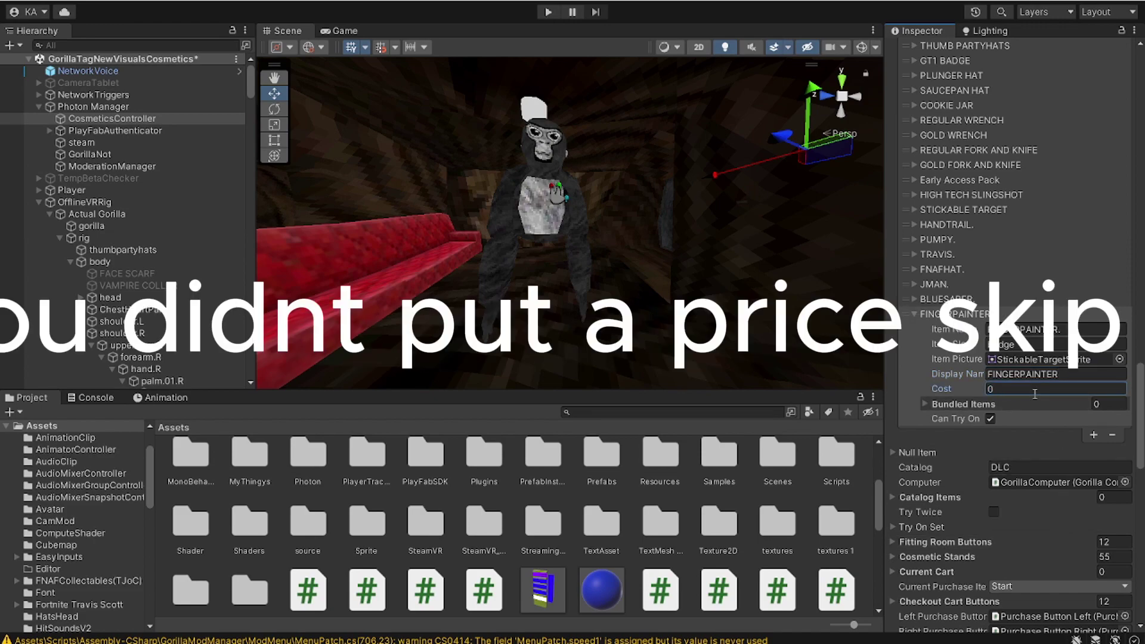
pyautogui.click(923, 314)
# Select the FINGERPAINTER badge on the gorilla's chest and deactivate the object
pyautogui.moveTo(761, 318); pyautogui.dragTo(715, 238, button='right')
pyautogui.press('s')
pyautogui.press('w')
pyautogui.click(589, 226)
pyautogui.click(923, 51)
pyautogui.scroll(-6, 655, 179)
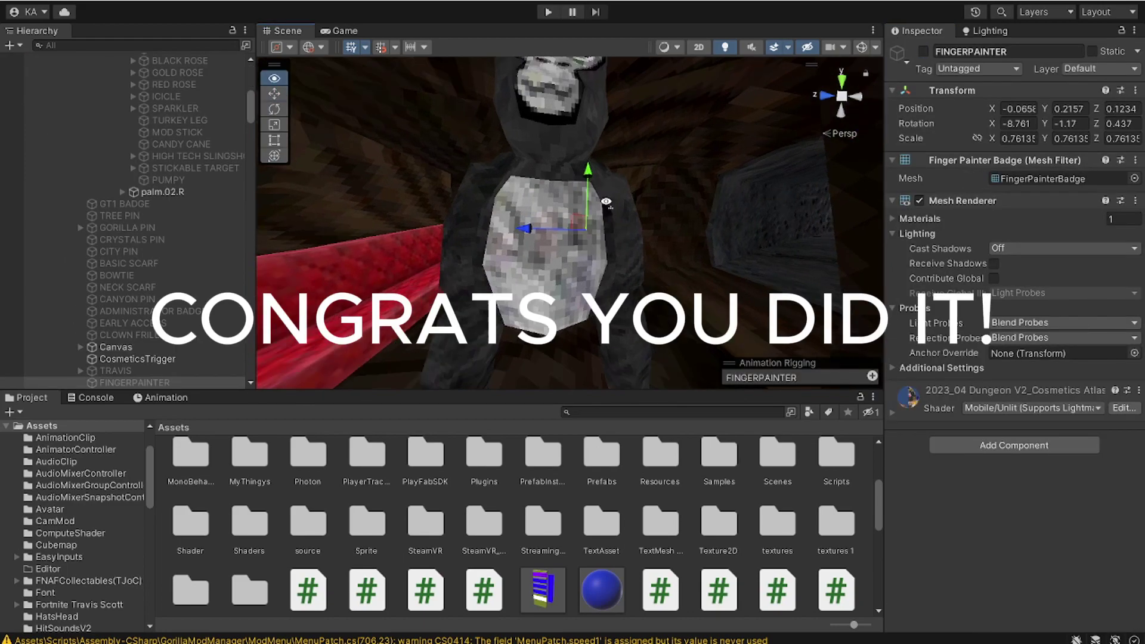
# Run the game and, in the Scene view, trigger Test Press on the wardrobe's WardrobeBadgeButton
pyautogui.click(554, 15)
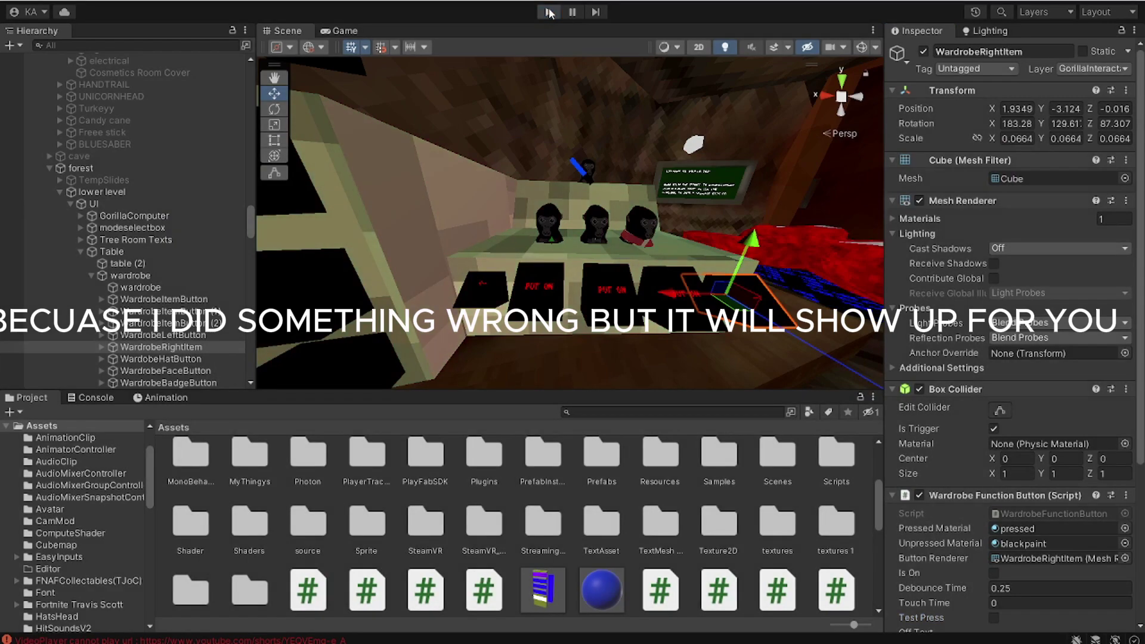
pyautogui.click(548, 12)
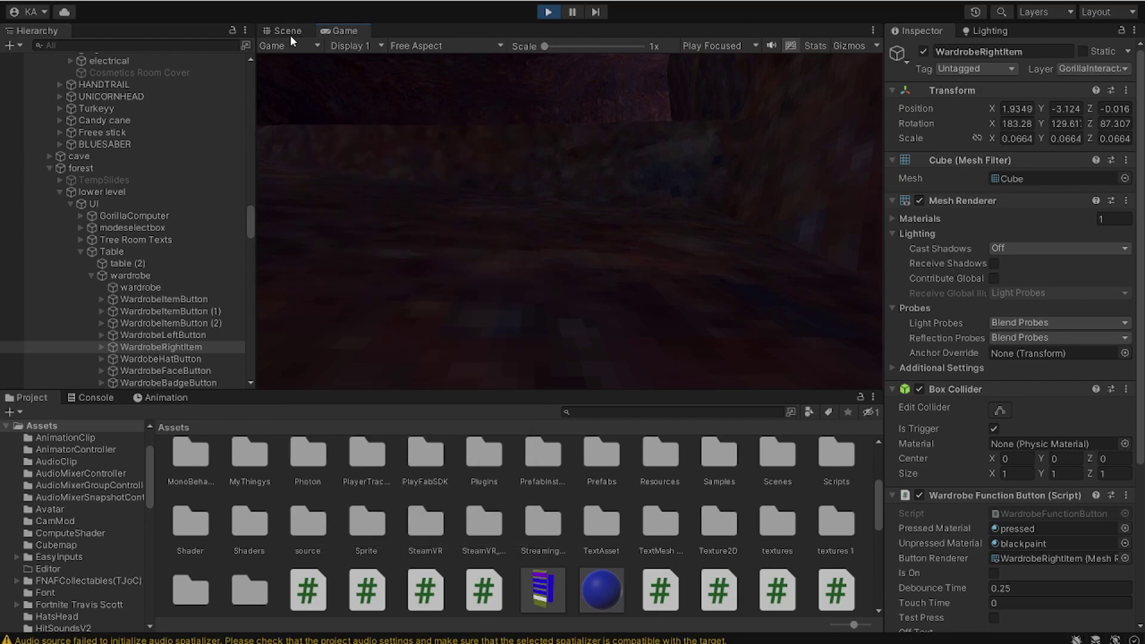
pyautogui.click(287, 31)
pyautogui.moveTo(524, 238); pyautogui.dragTo(456, 271, button='right')
pyautogui.click(454, 291)
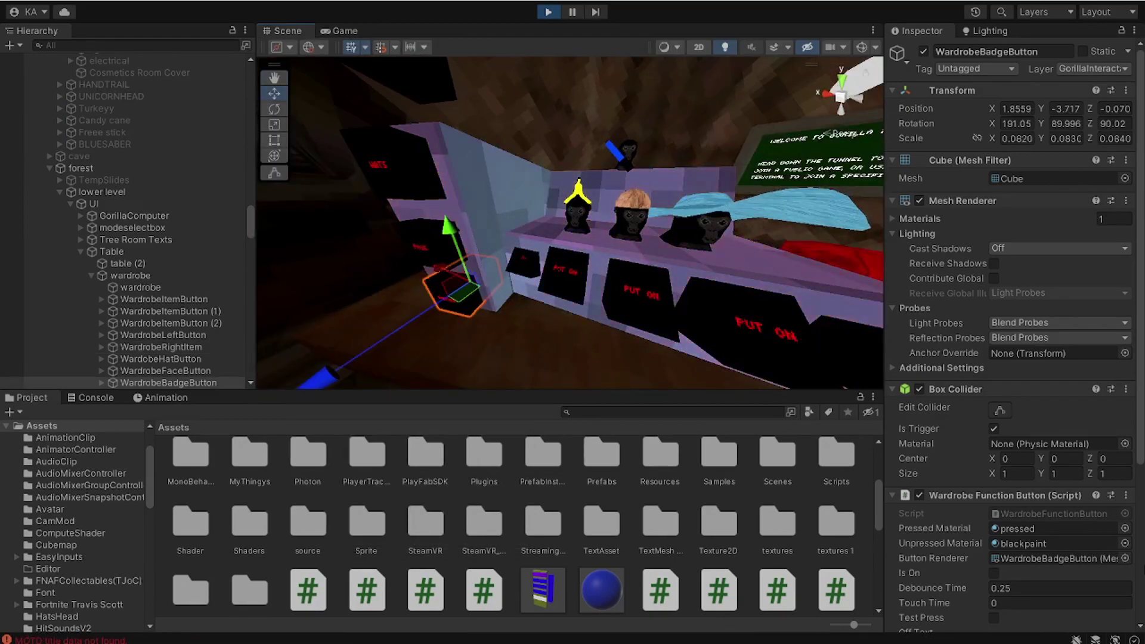
pyautogui.click(993, 617)
# Trigger Test Press on the WardrobeItemButton to try on its item, and stop the game
pyautogui.moveTo(599, 292); pyautogui.dragTo(381, 54, button='right')
pyautogui.click(549, 295)
pyautogui.click(993, 617)
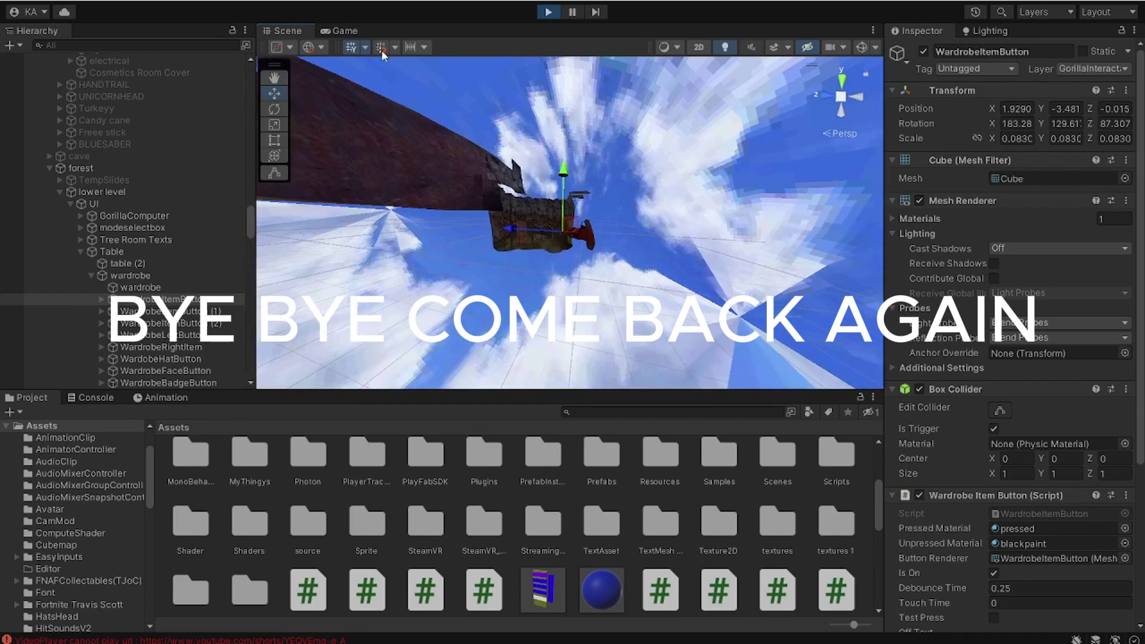
pyautogui.click(548, 12)
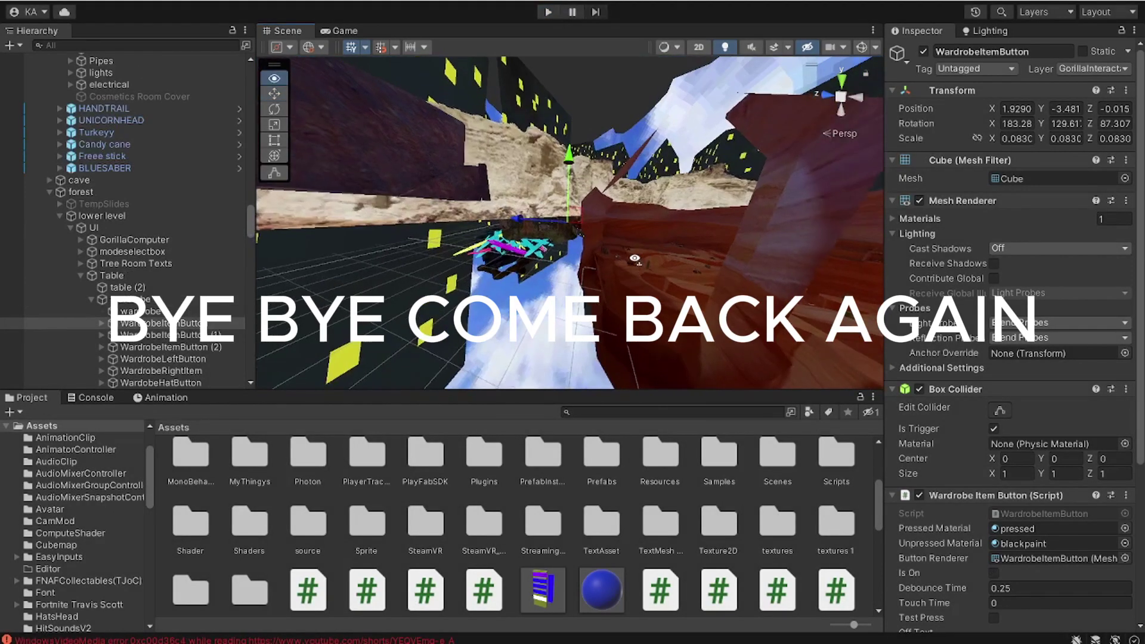